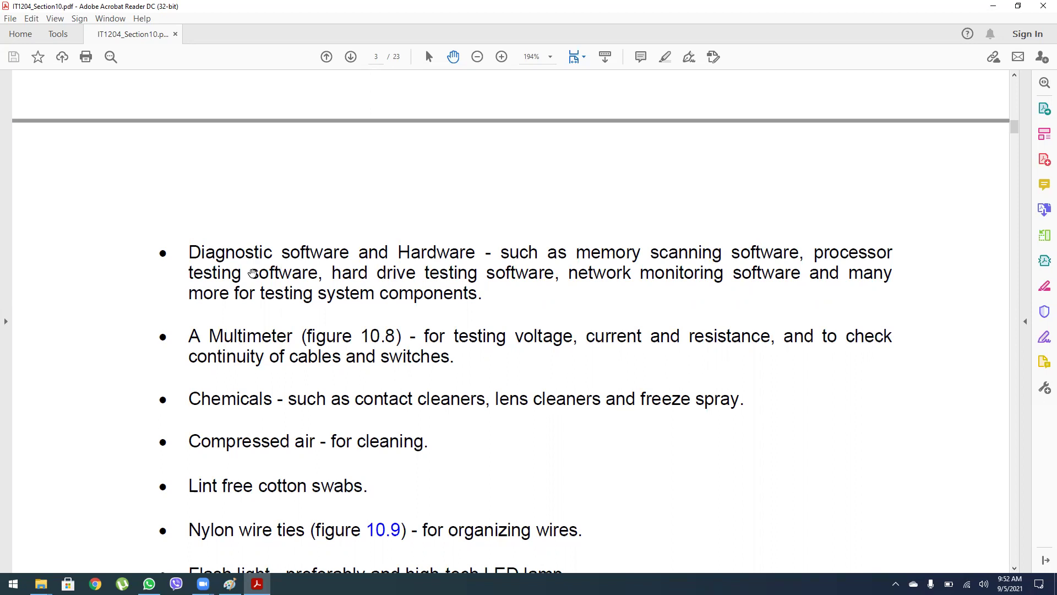
left_click(13, 584)
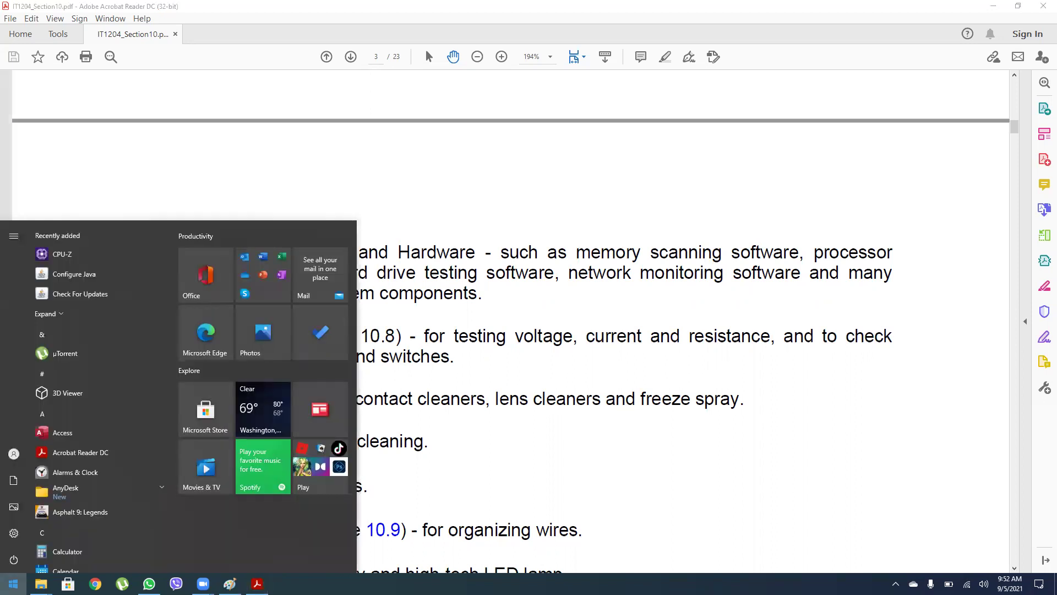
type("hw")
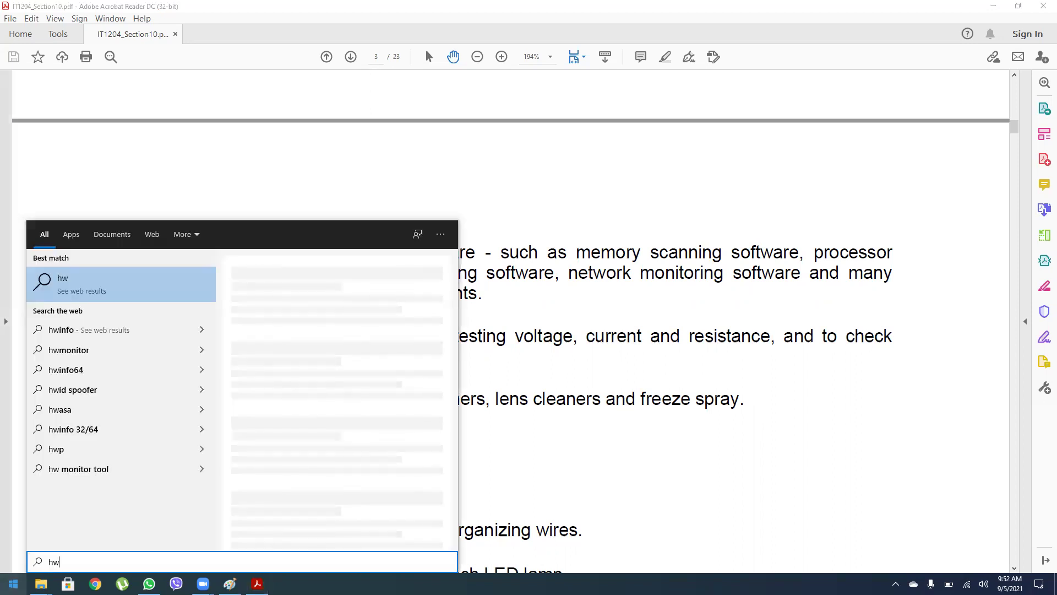
key("Escape")
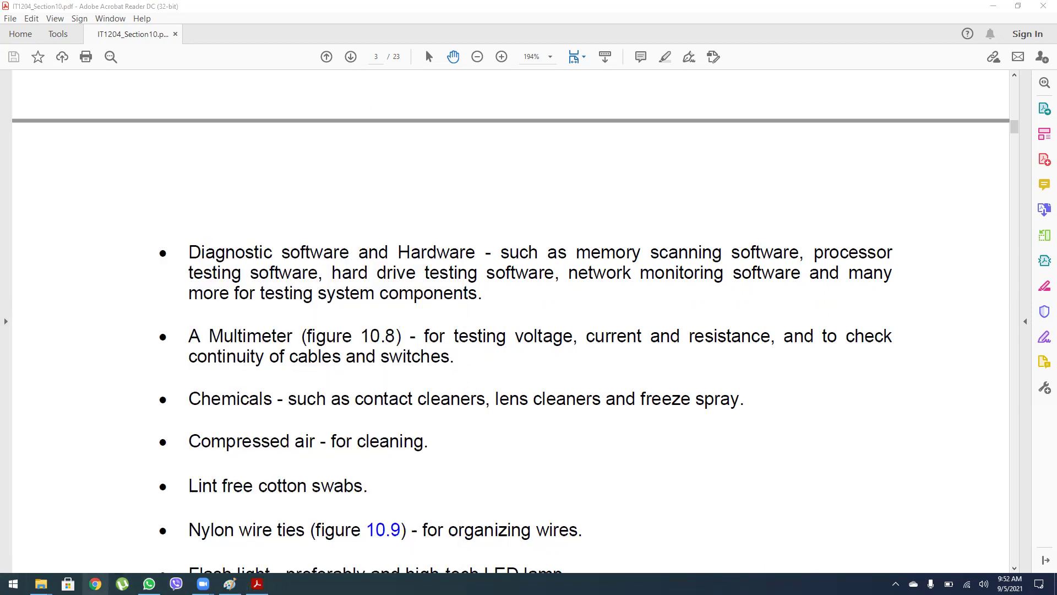
Open the shared network folder \\mainserver\Software.
key("super+r")
type("\\mai")
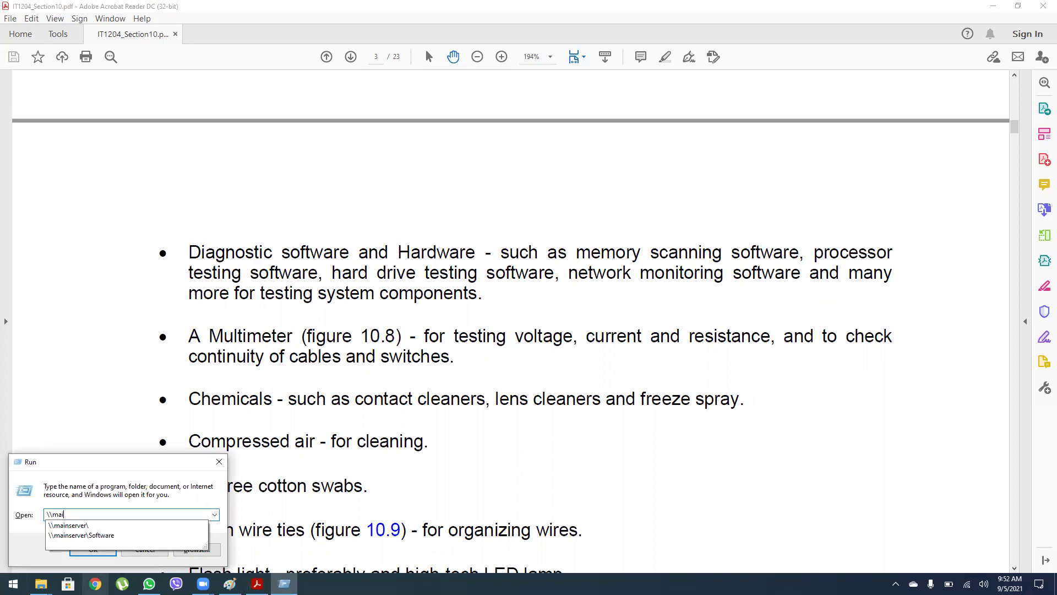
key("Down")
key("Down")
key("Down")
key("Up")
key("Return")
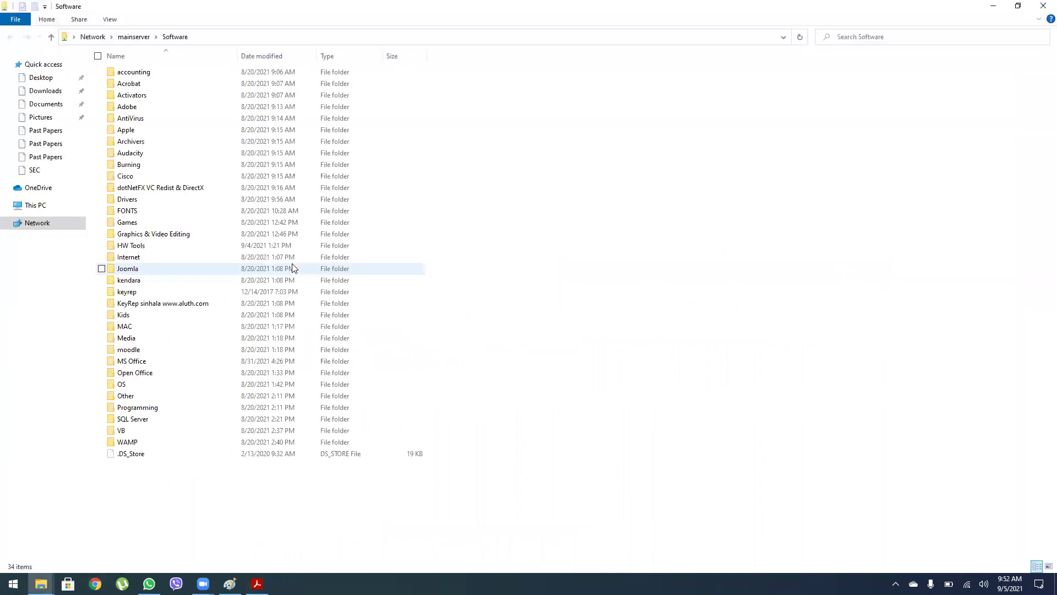
Open the HW Tools folder inside the Software share.
left_click(161, 262)
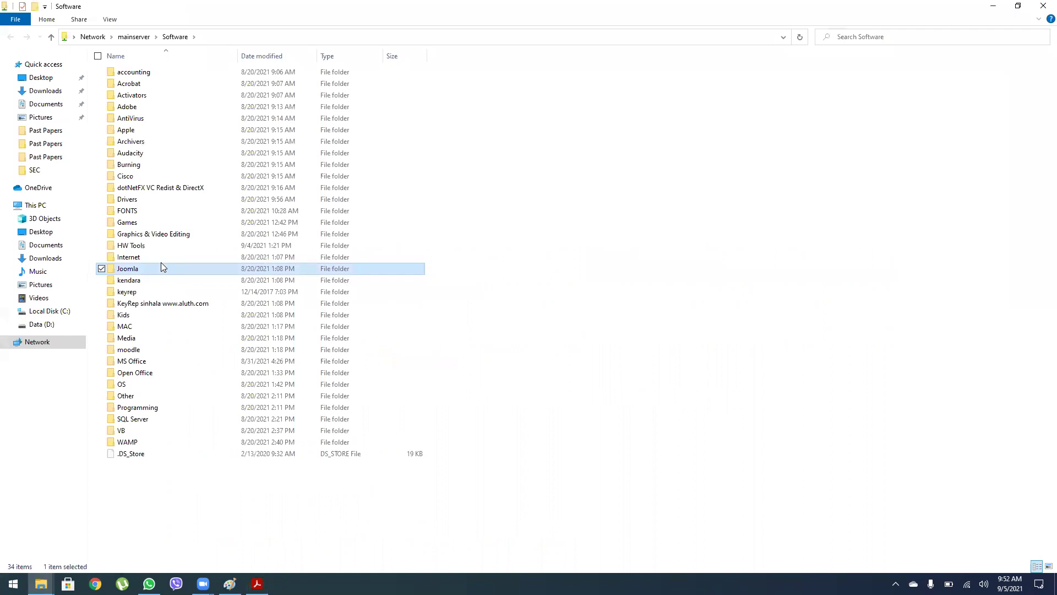
key("Up")
key("Up")
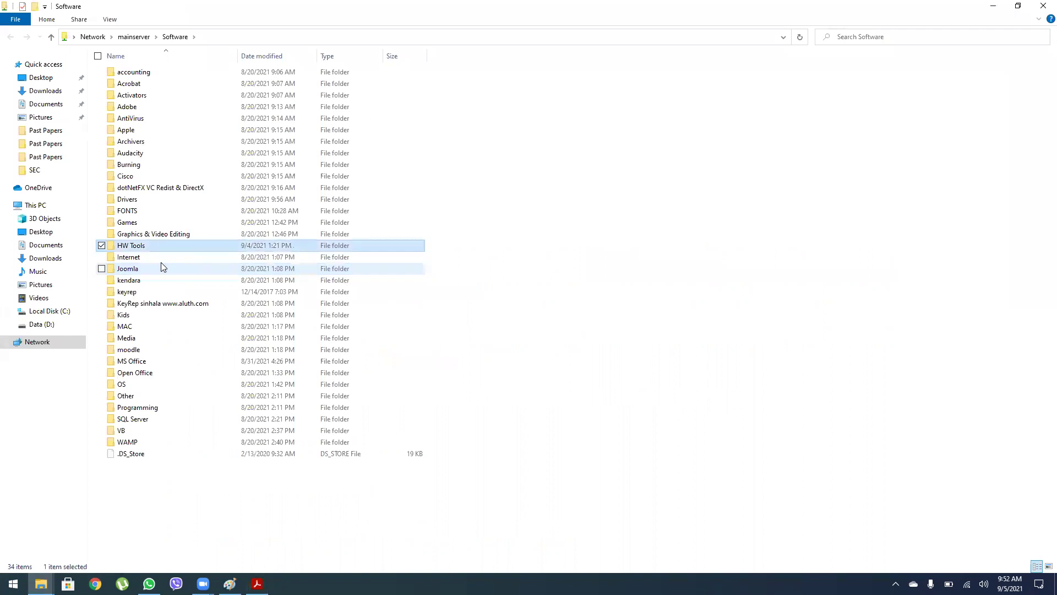
key("Return")
Run the hwmonitor_1.44.exe installer from the HW Tools folder.
left_click(160, 264)
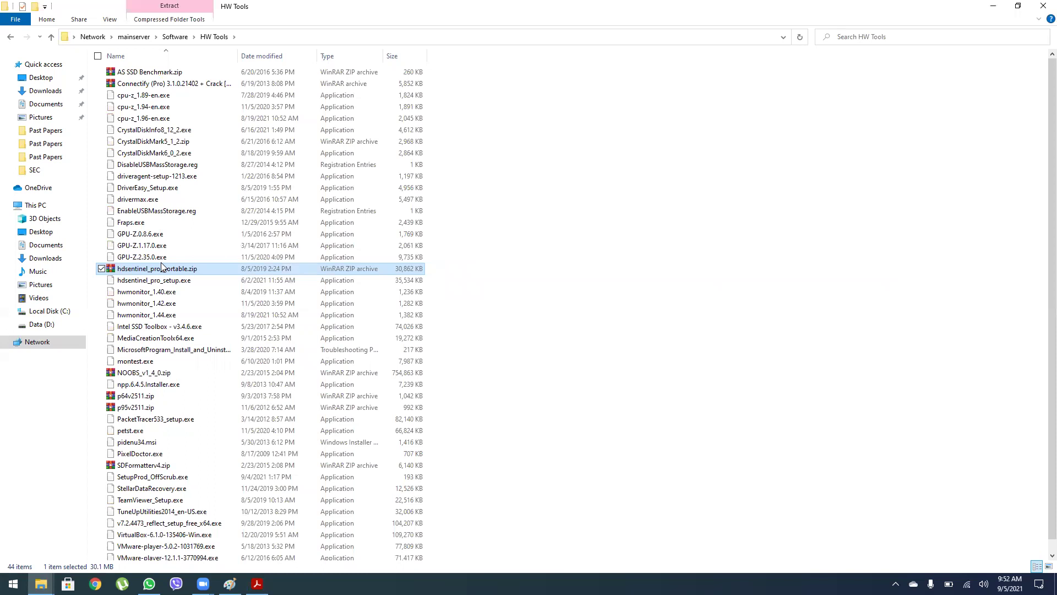
key("Down")
key("Down")
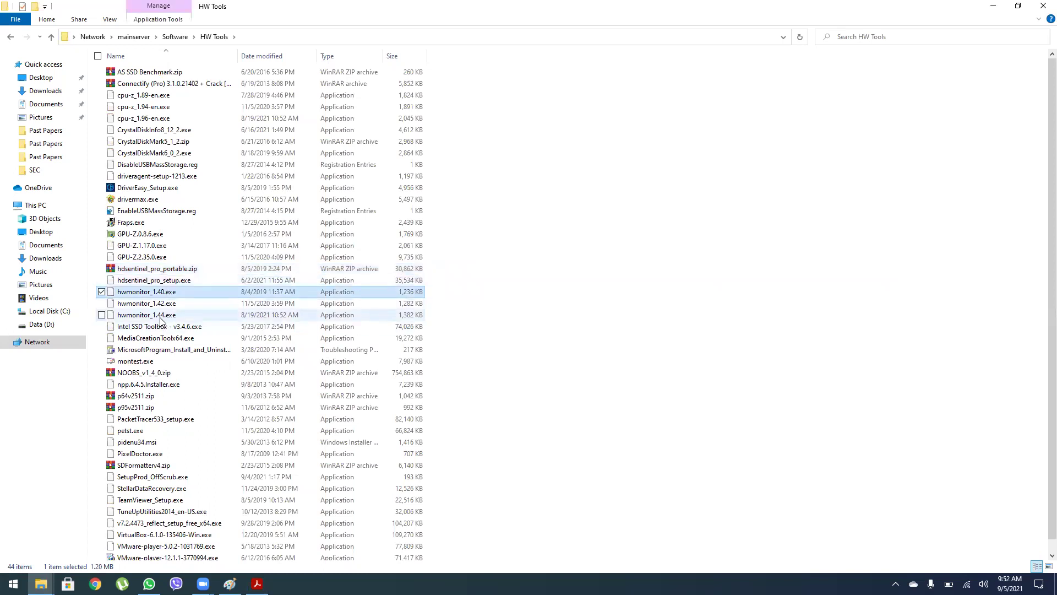
left_click(160, 316)
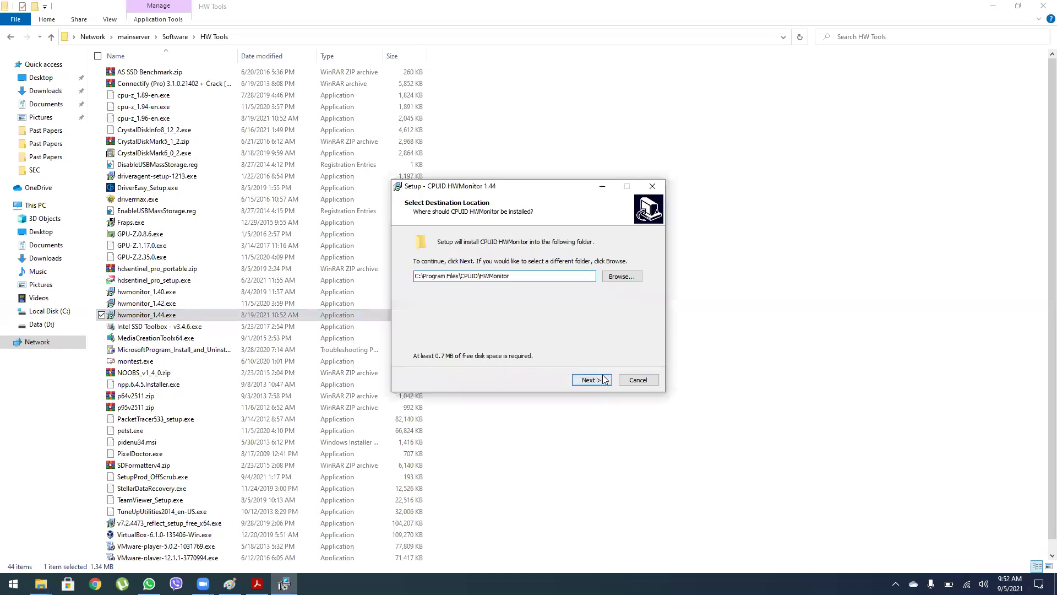
Install CPUID HWMonitor 1.44 into C:\Program Files\CPUID\HWMonitor with the default setup options and finish the setup.
left_click(600, 380)
left_click(599, 380)
left_click(599, 380)
left_click(599, 380)
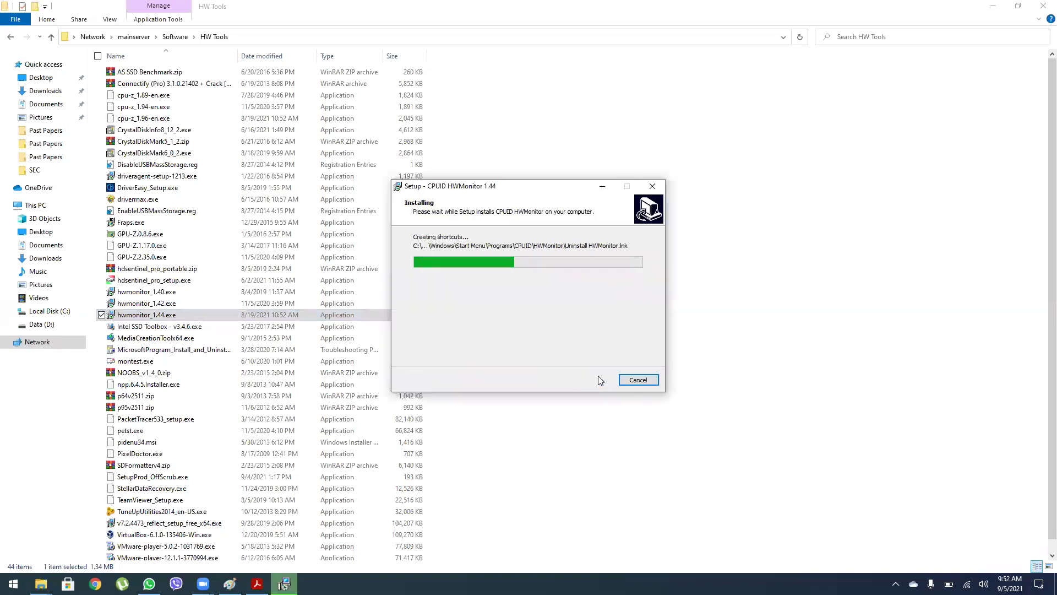
left_click(878, 79)
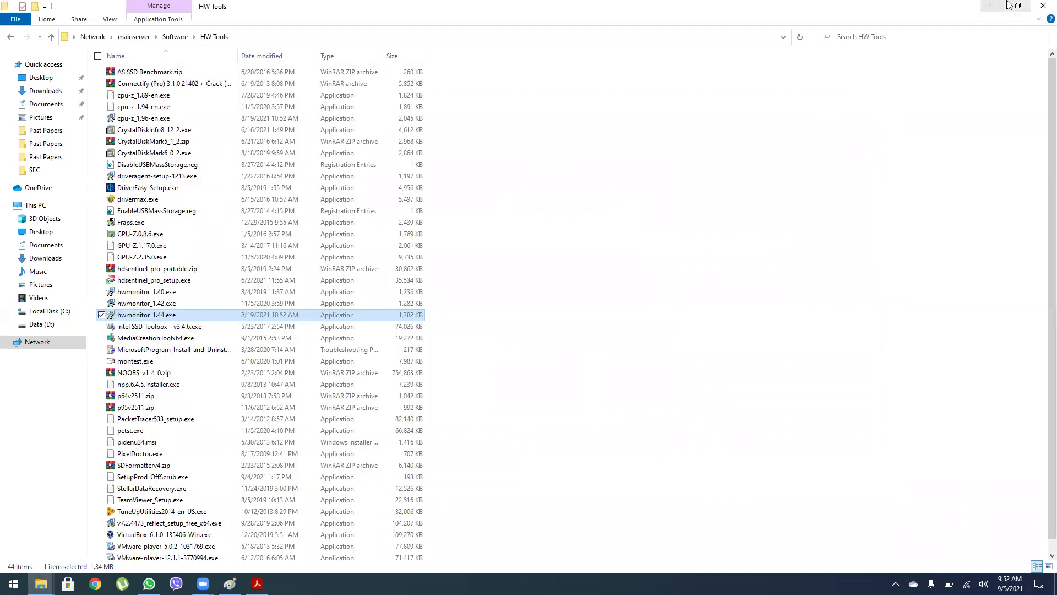
Show the desktop and launch CPUID HWMonitor.
left_click(993, 6)
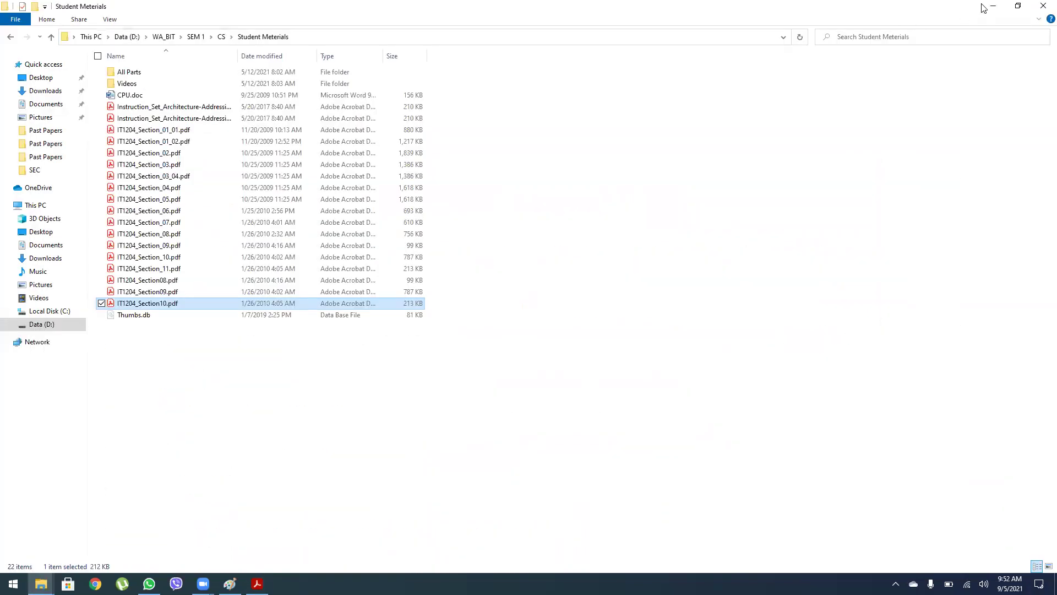
key("super+d")
left_click(25, 185)
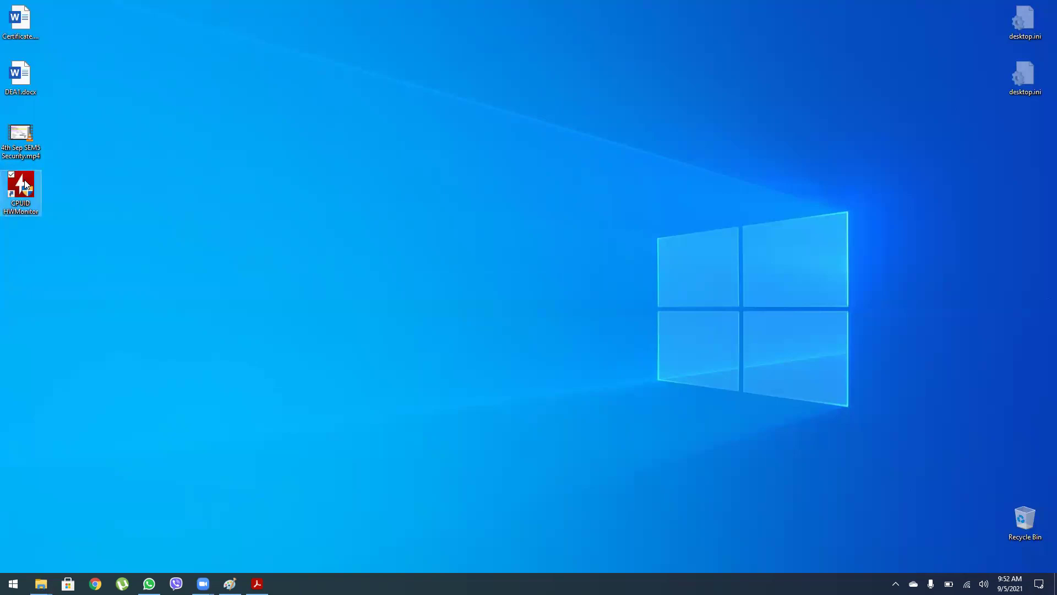
double_click(25, 185)
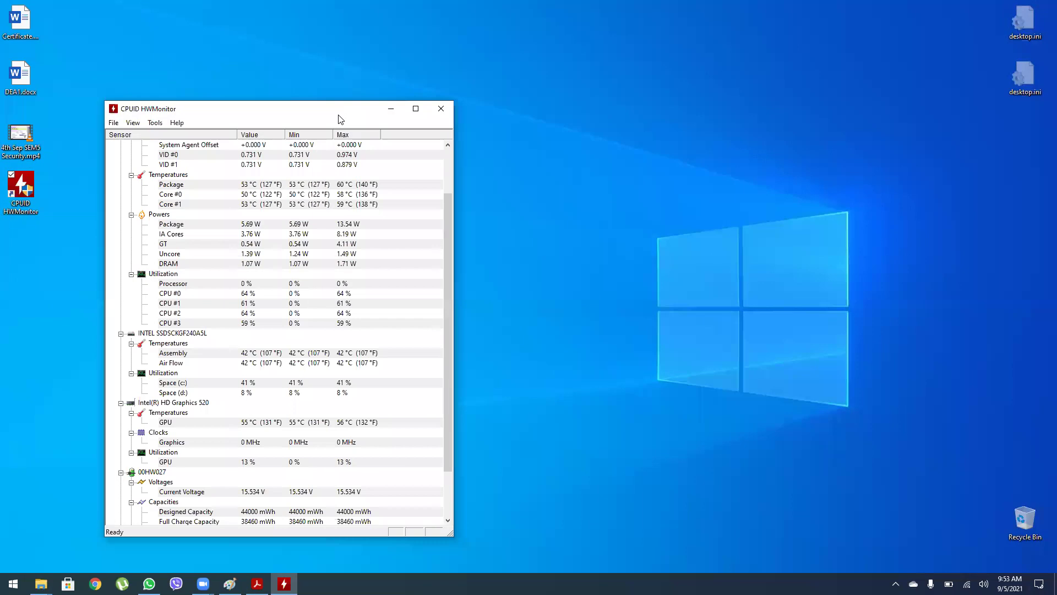
Reposition the HWMonitor window and examine the processor's package and core temperatures.
left_click_drag(379, 483, 379, 566)
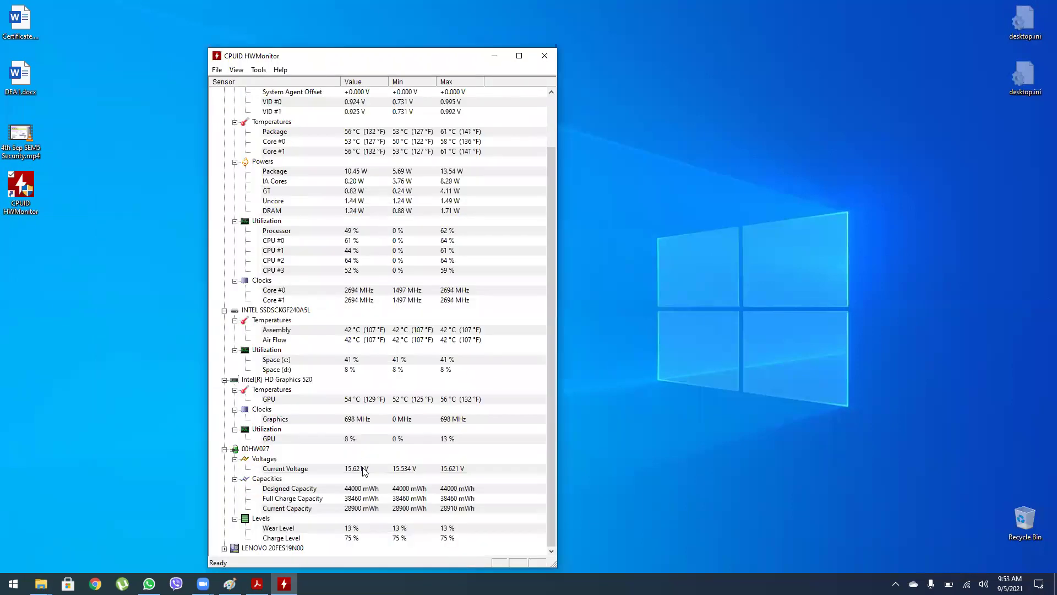
left_click(266, 193)
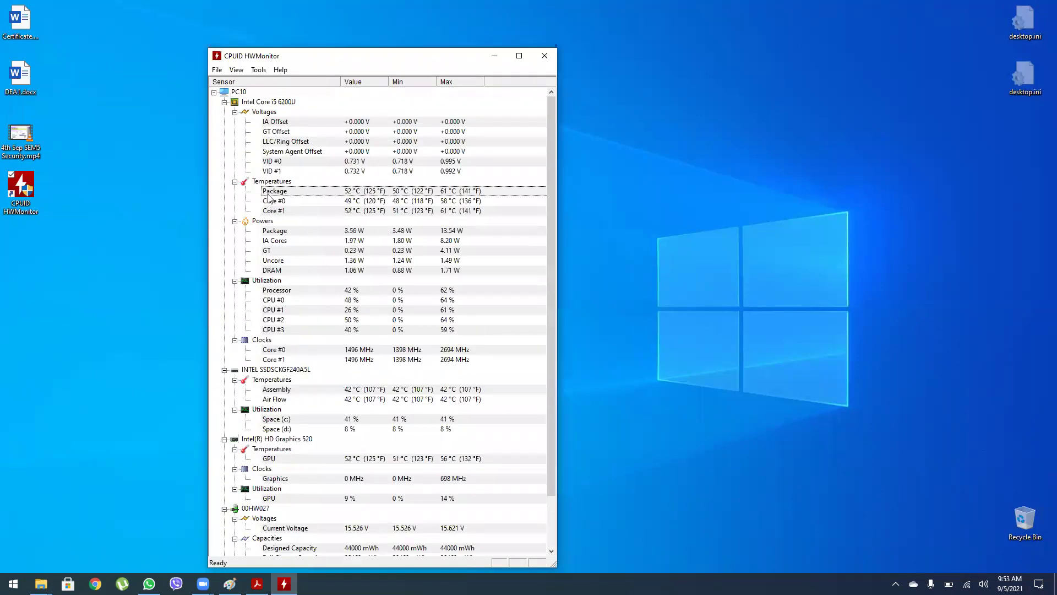
left_click(325, 201)
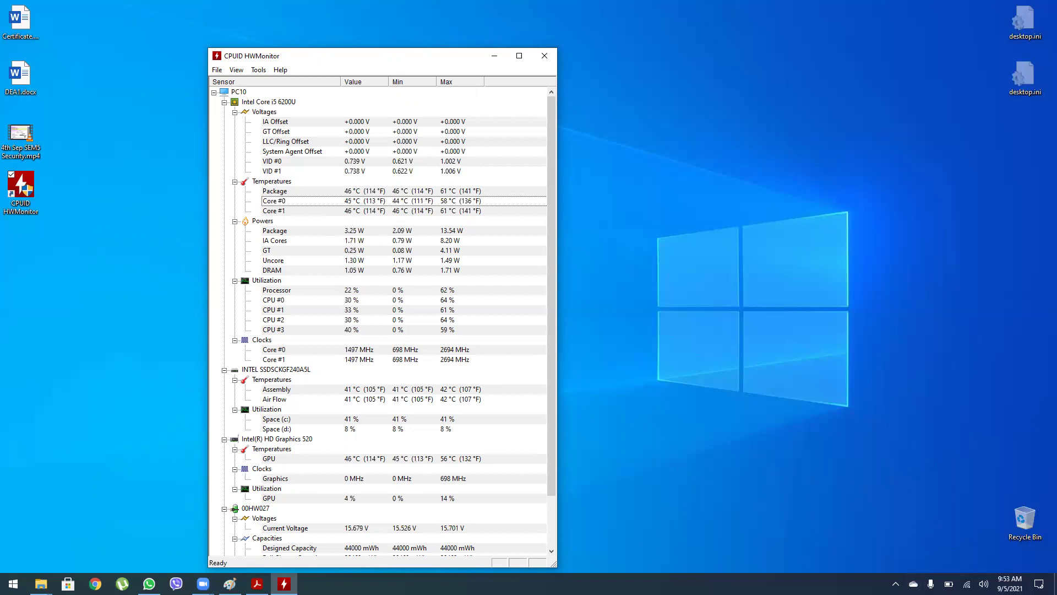
Open Task Manager beside HWMonitor and display the CPU performance graph.
right_click(792, 584)
left_click(831, 536)
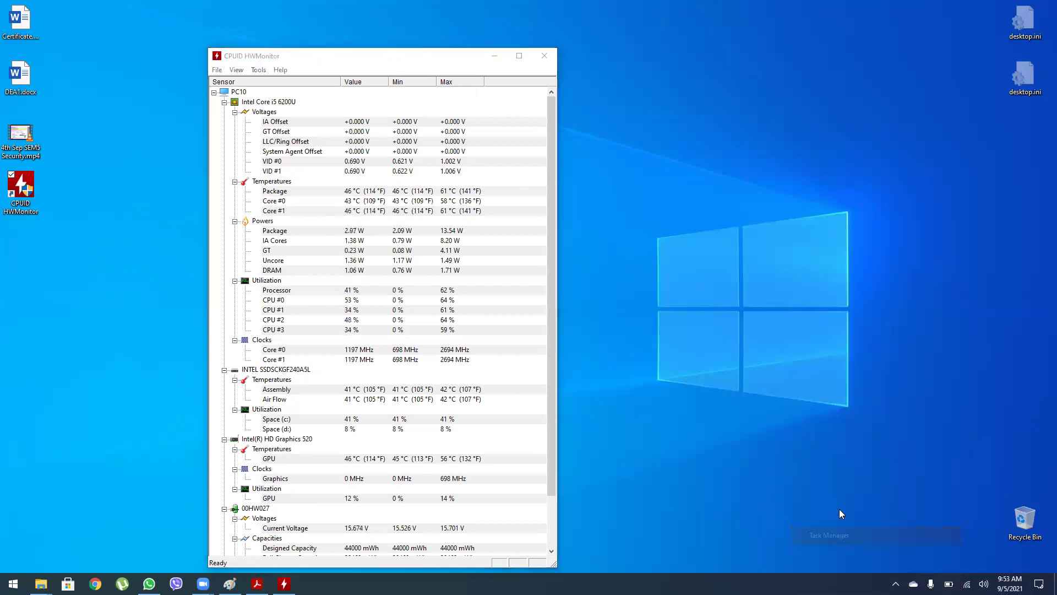
left_click(642, 86)
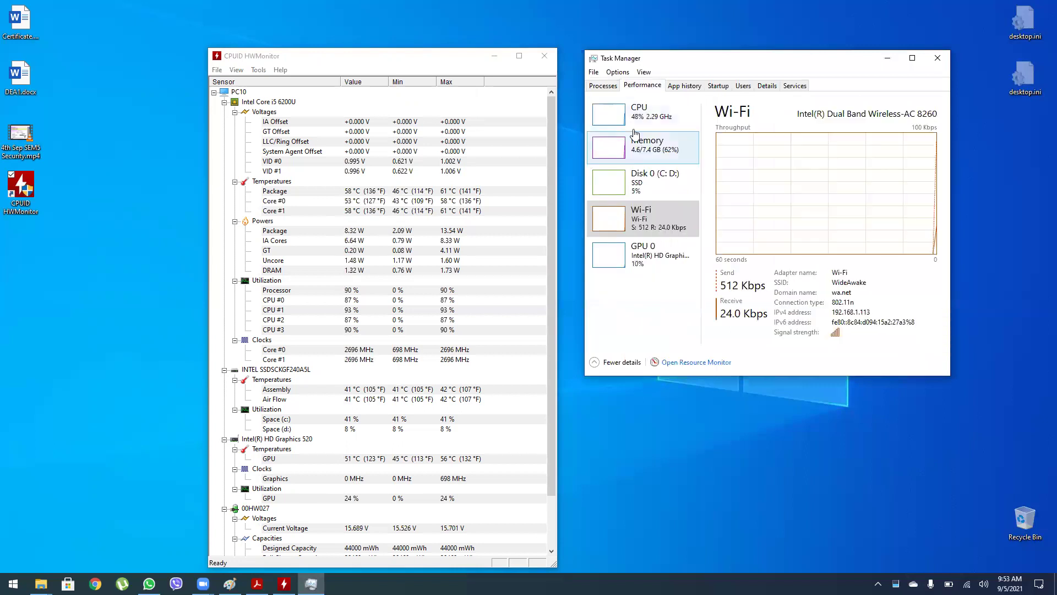
left_click(639, 117)
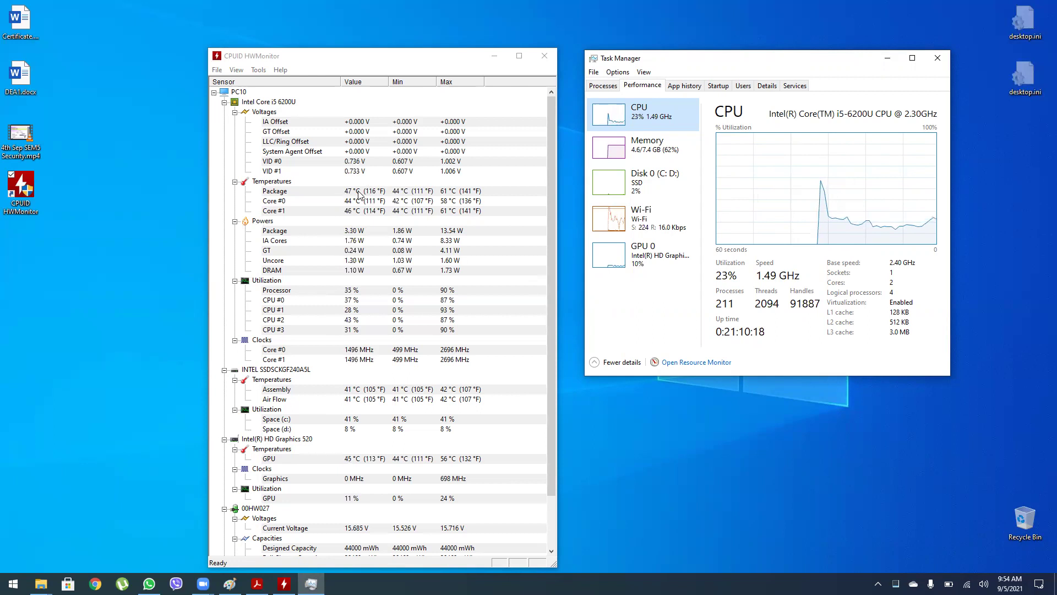
Examine the SSD's assembly and air flow temperatures and the battery's designed capacity in HWMonitor.
left_click(273, 388)
left_click(345, 397)
scroll(339, 392, "down", 1)
scroll(339, 392, "down", 1)
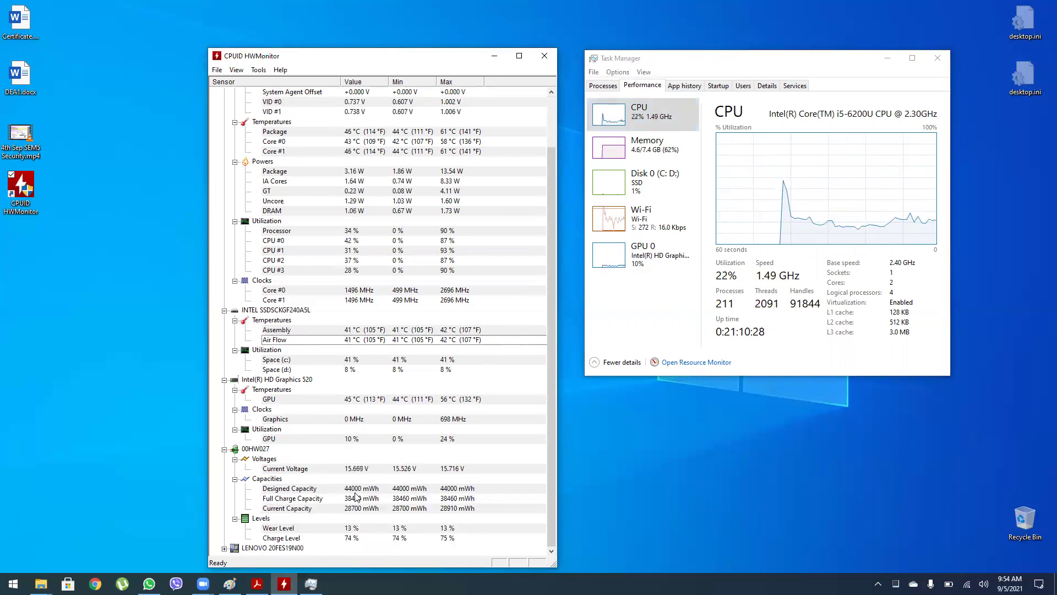
left_click(285, 489)
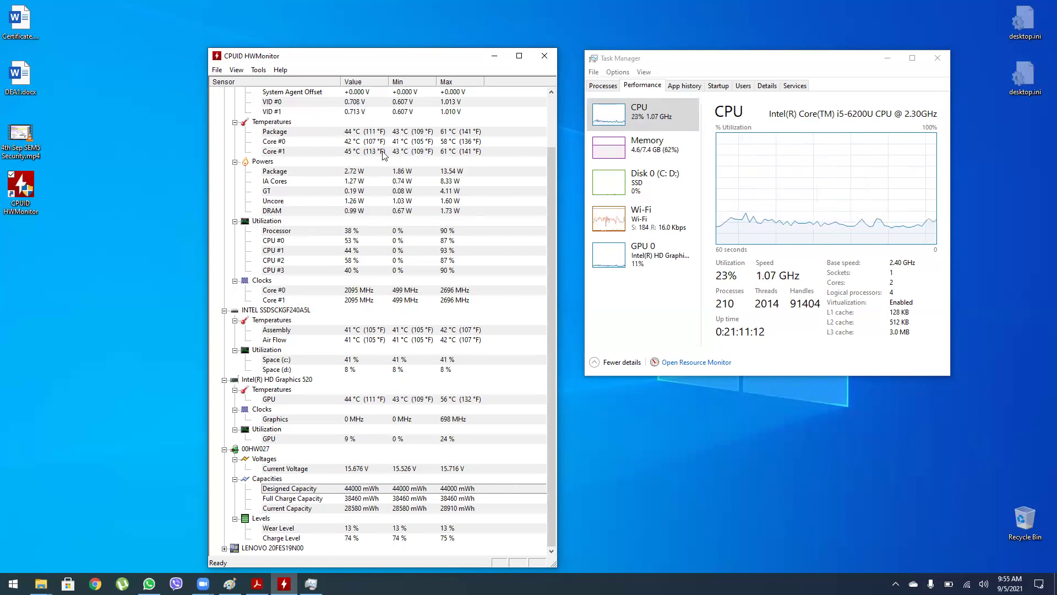
Move the HWMonitor window aside and launch CPU-Z, allowing it to run with administrator rights.
scroll(366, 189, "up", 2)
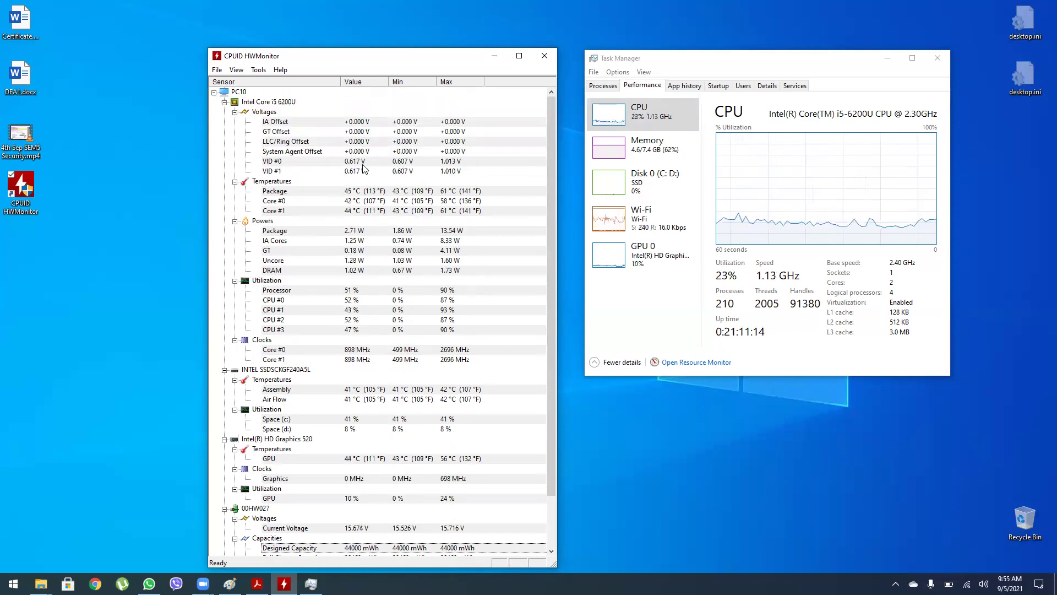
left_click_drag(364, 61, 280, 29)
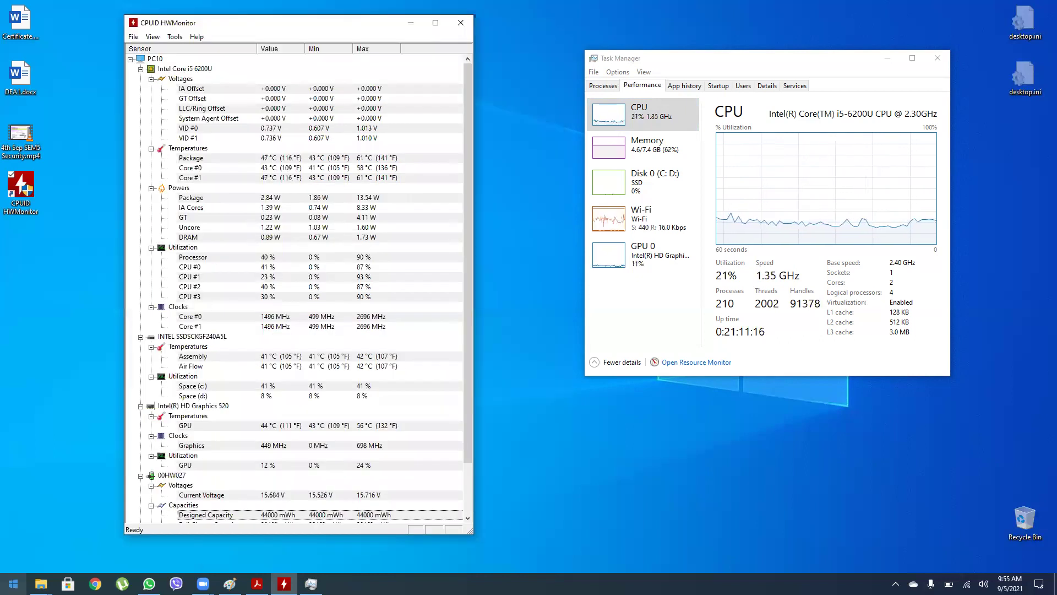
left_click(13, 584)
type("cpu")
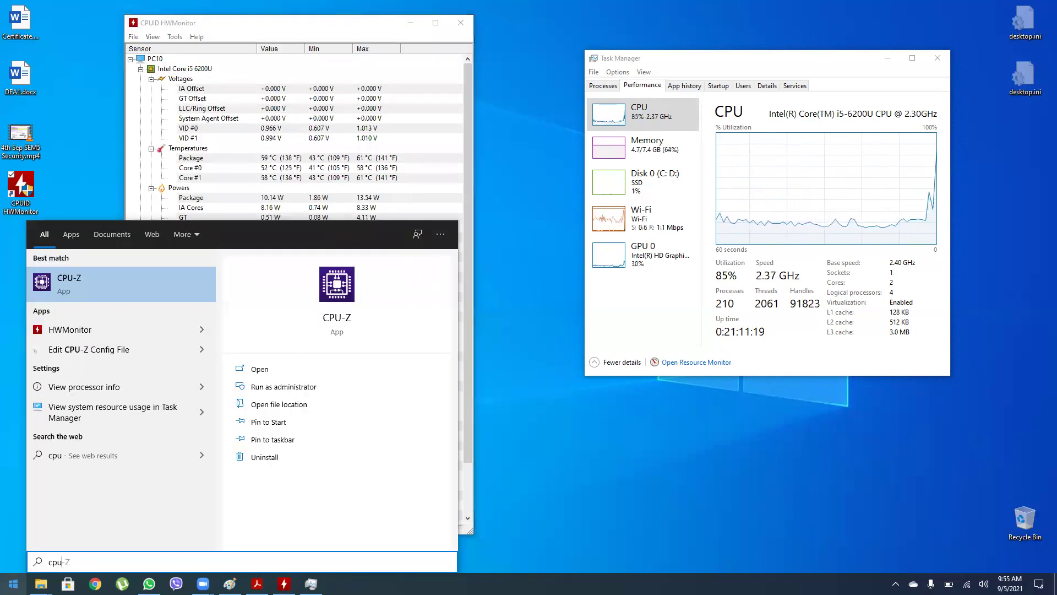
key("Return")
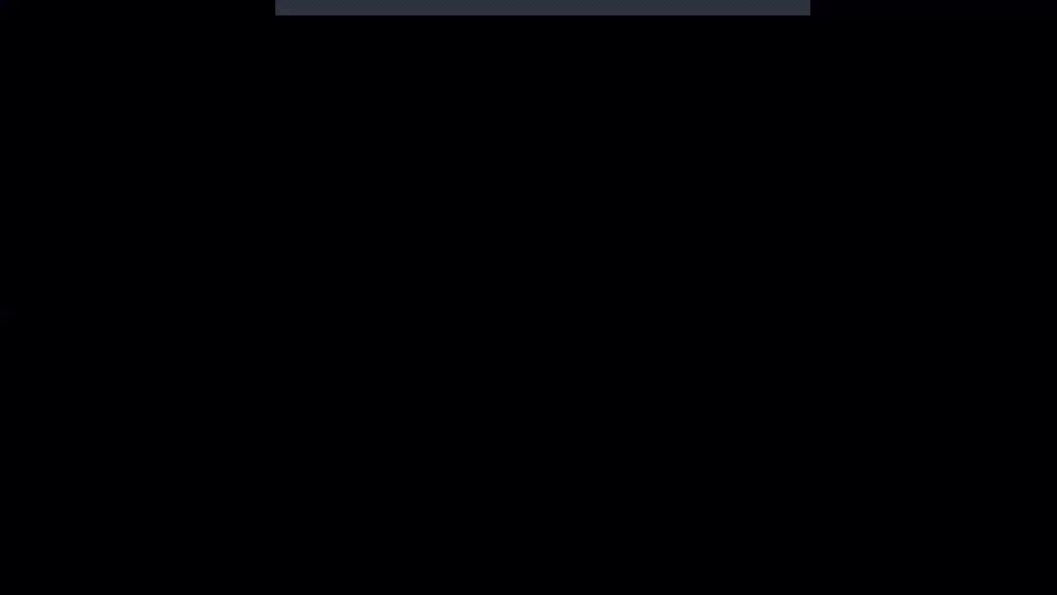
key("alt+y")
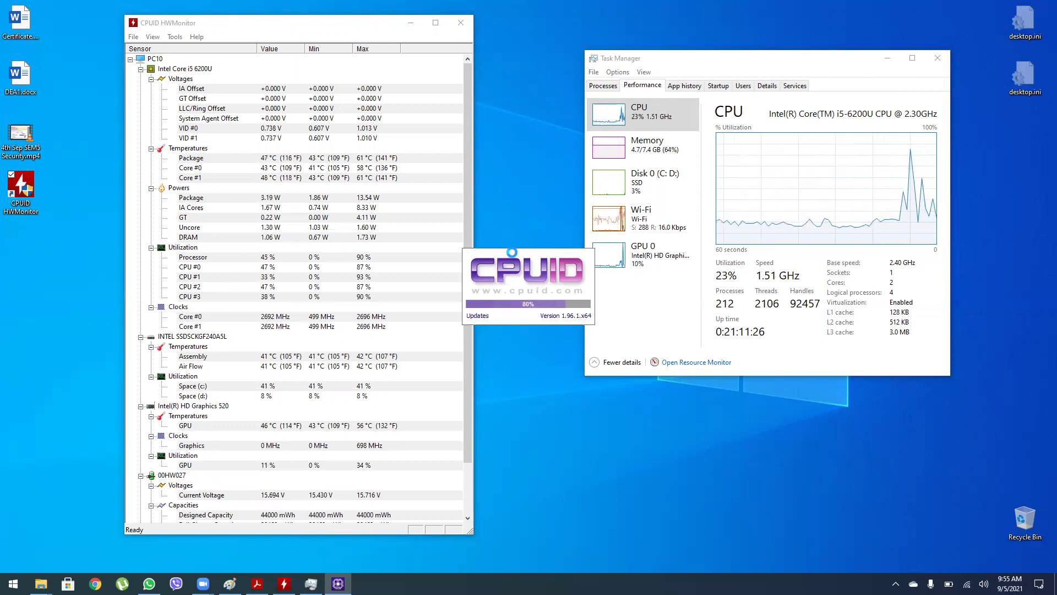
left_click(560, 317)
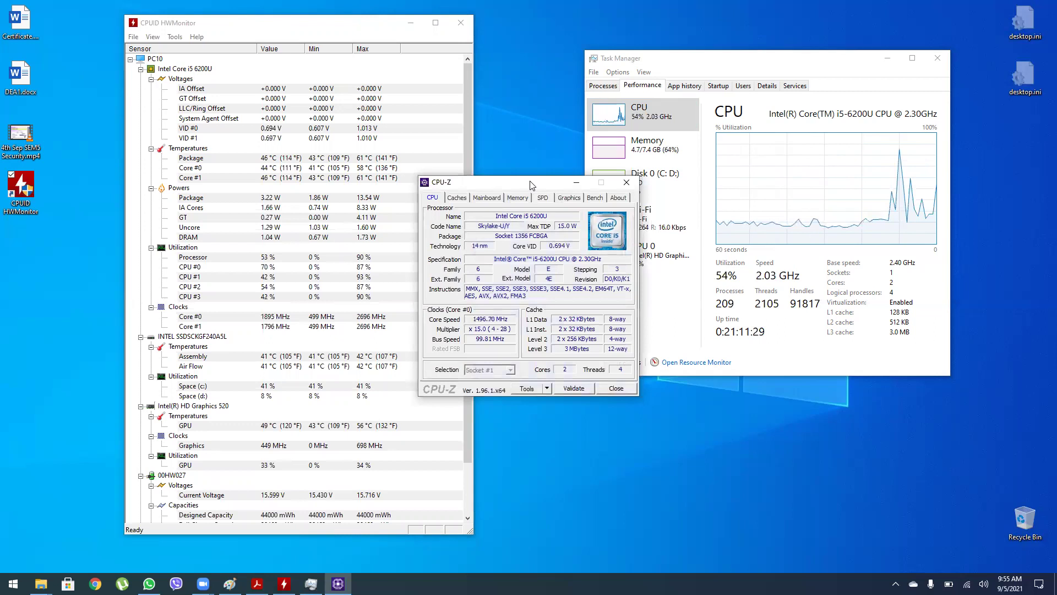
Move the CPU-Z window over Task Manager and examine the general memory timings and the SPD data of Slot #1.
left_click_drag(530, 184, 694, 148)
left_click(680, 162)
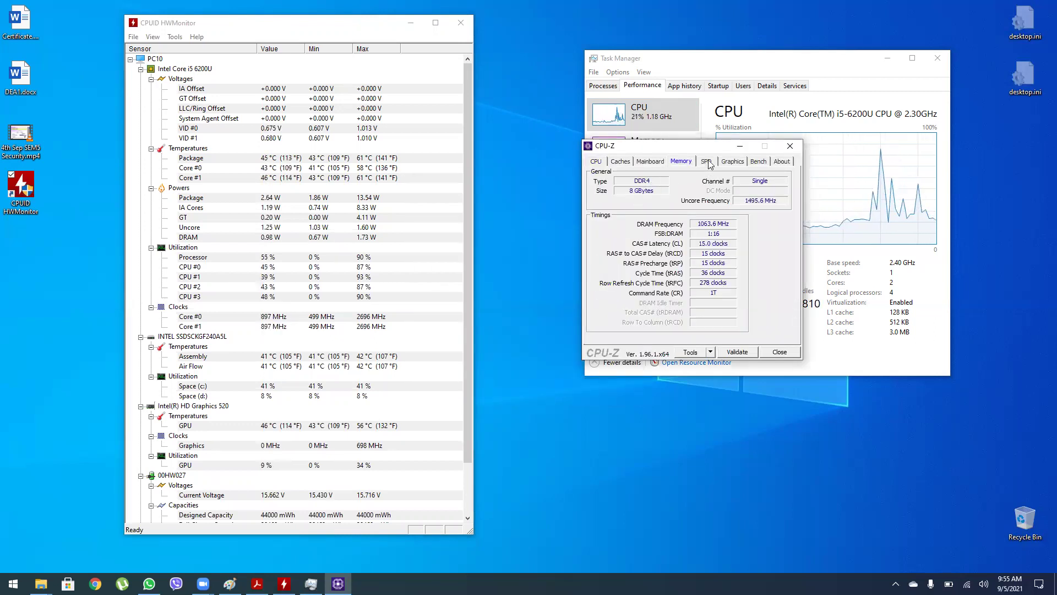
left_click(706, 161)
left_click(634, 184)
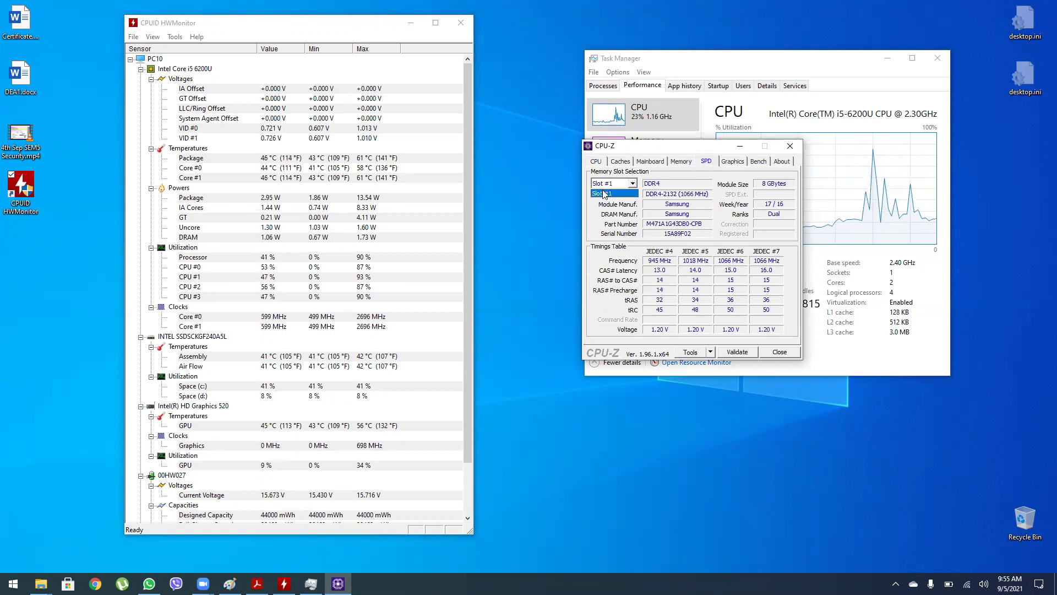
left_click(604, 190)
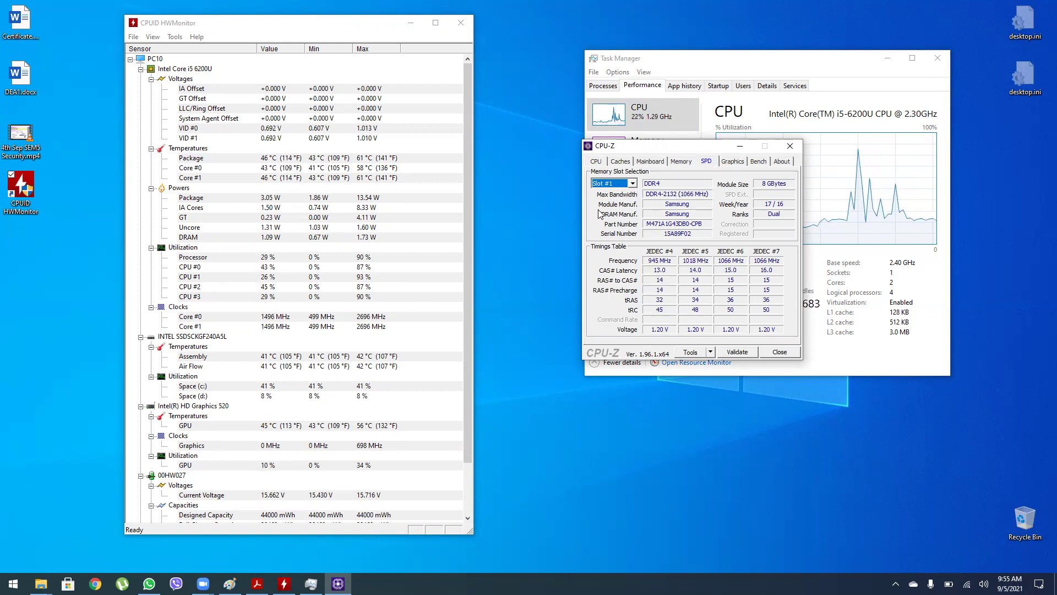
left_click(633, 183)
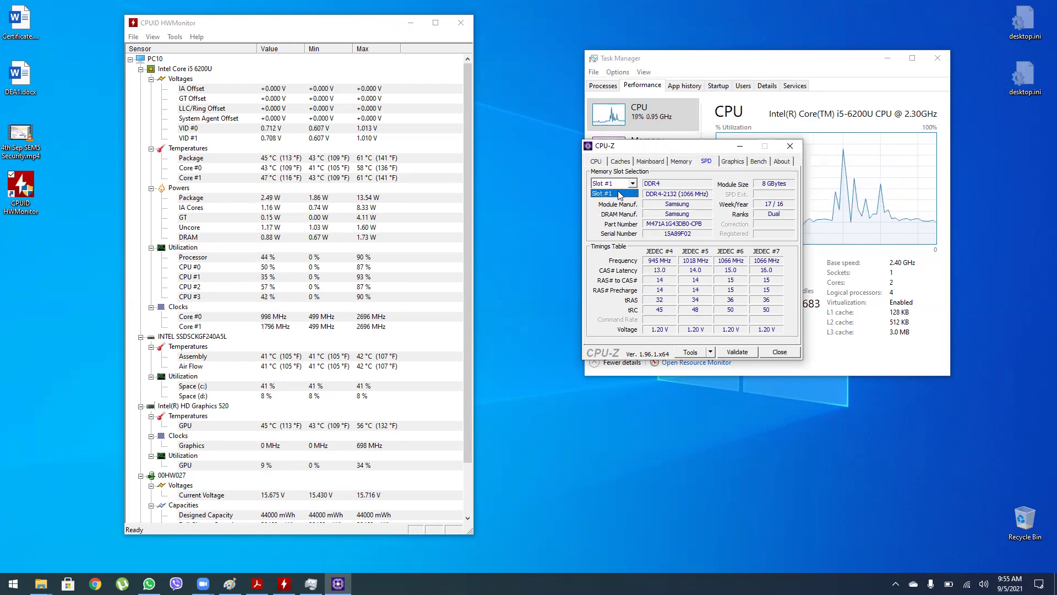
left_click(651, 182)
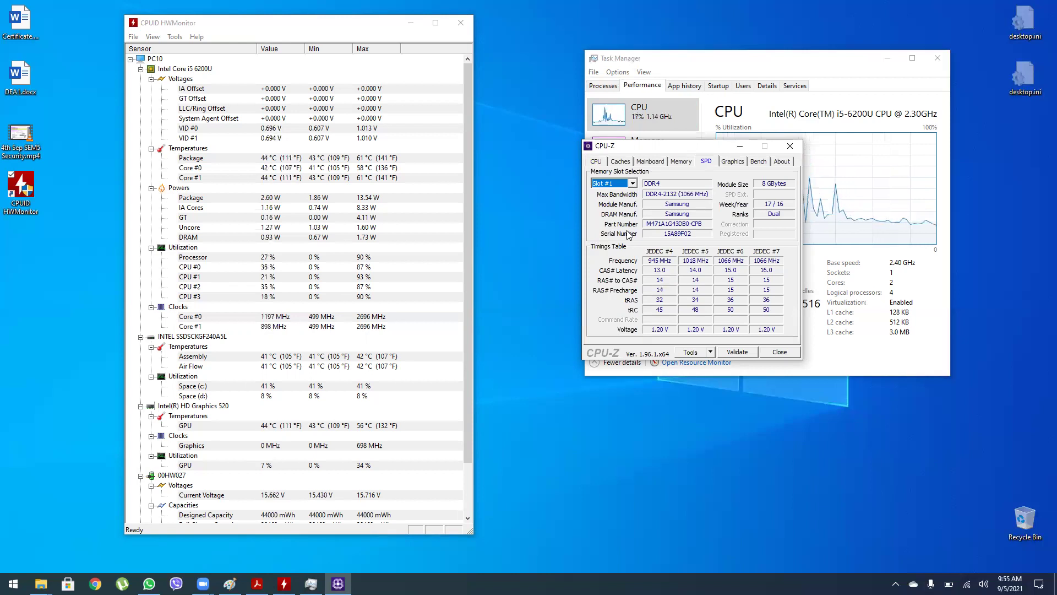
Run the CPU stress test in CPU-Z's benchmark section, watch the load and temperatures, and stop it.
left_click(759, 162)
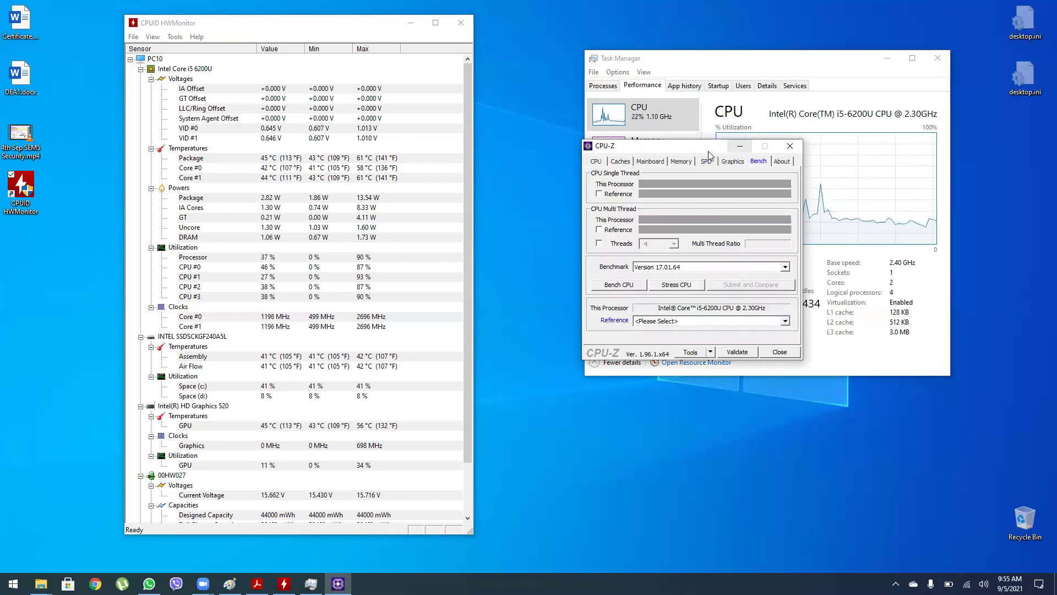
left_click_drag(746, 145, 763, 139)
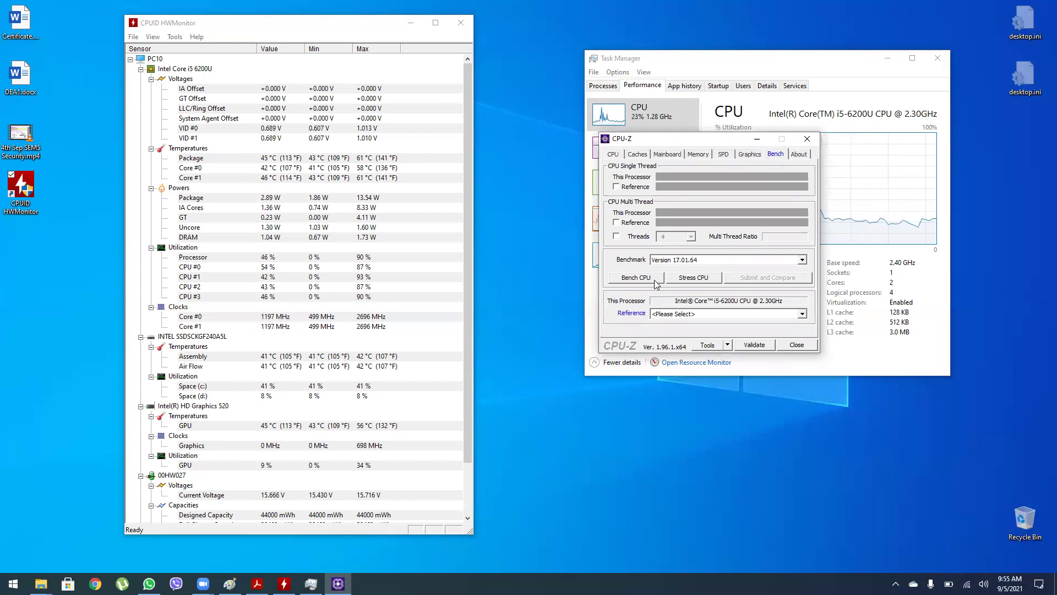
left_click(678, 279)
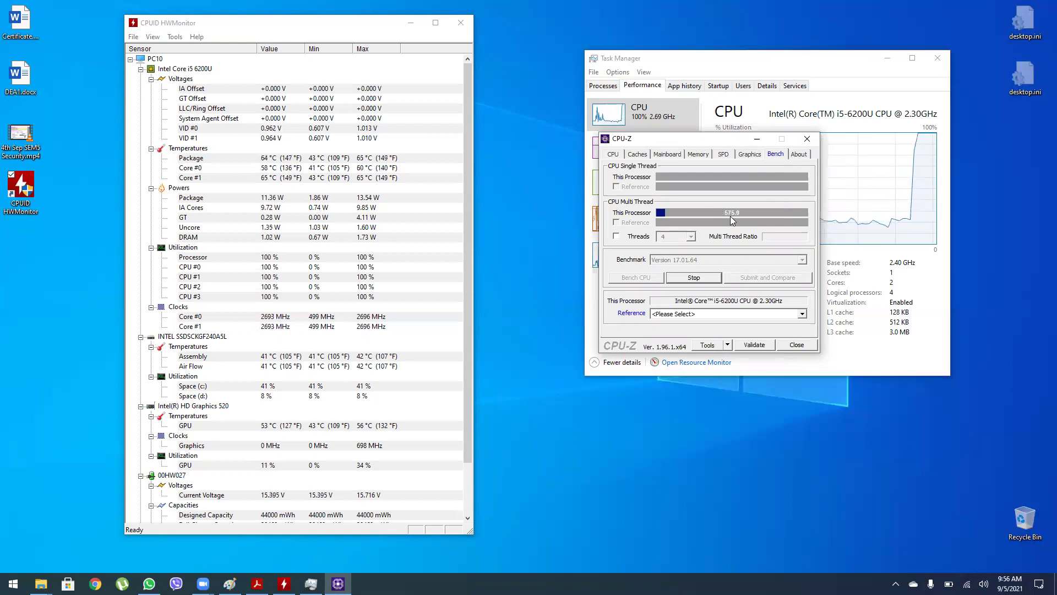
left_click(714, 278)
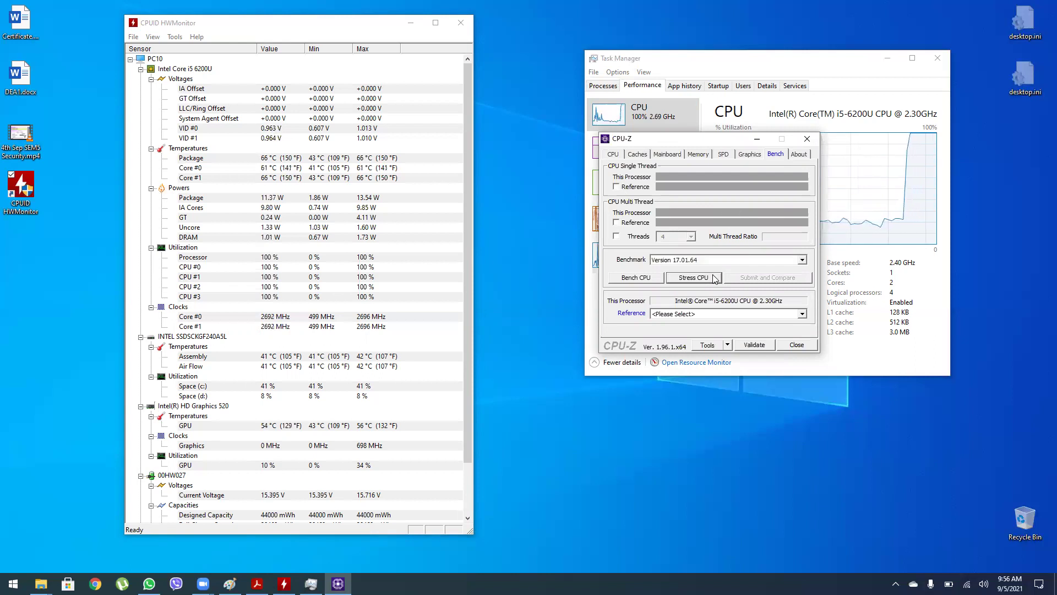
Browse the list of reference processors for the benchmark without selecting one.
left_click(700, 313)
scroll(702, 347, "down", 3)
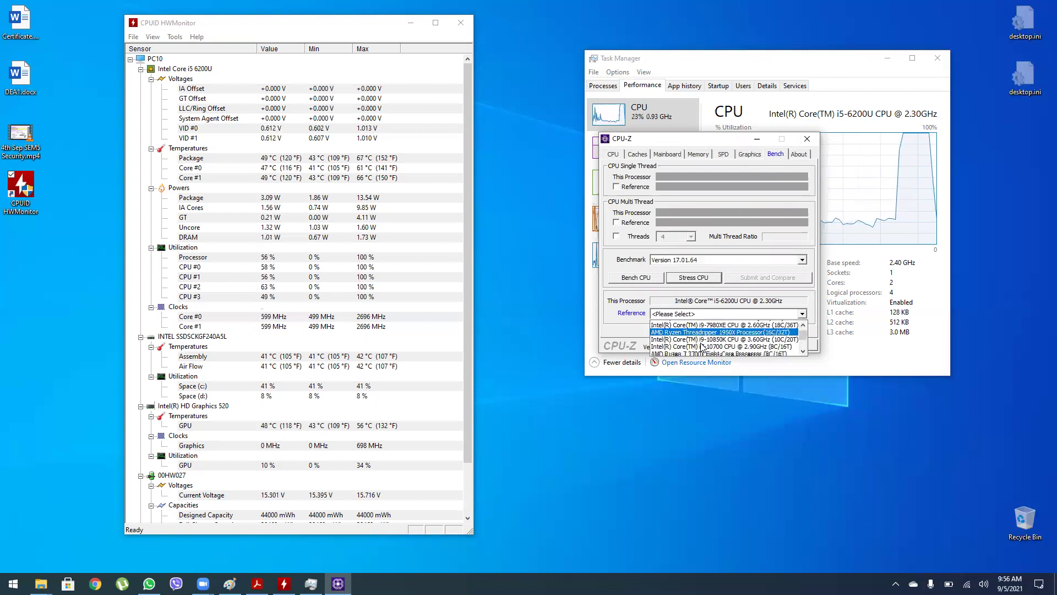
scroll(702, 347, "down", 1)
scroll(703, 346, "down", 3)
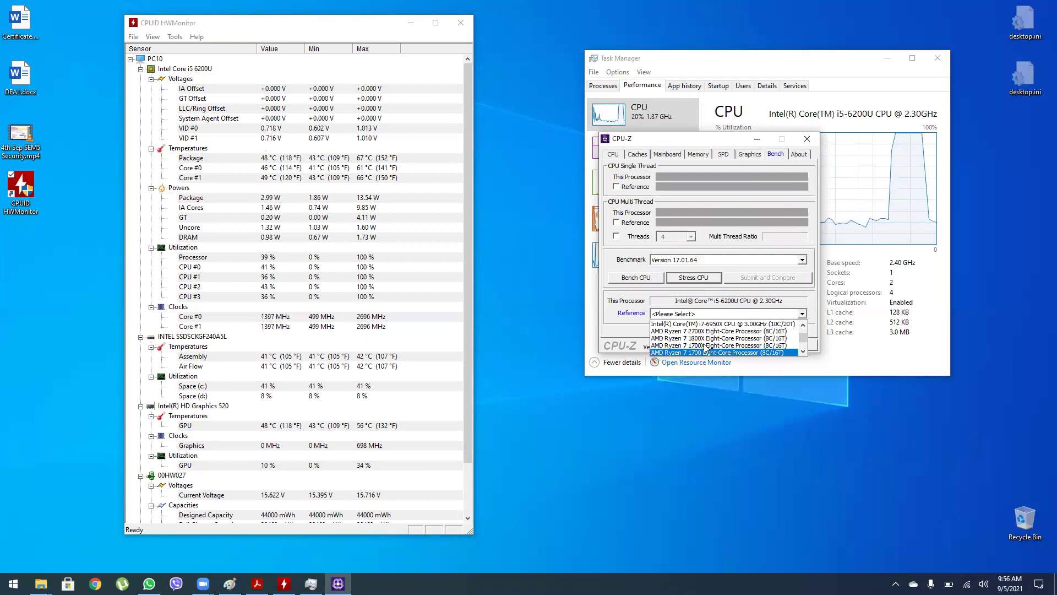
left_click(662, 412)
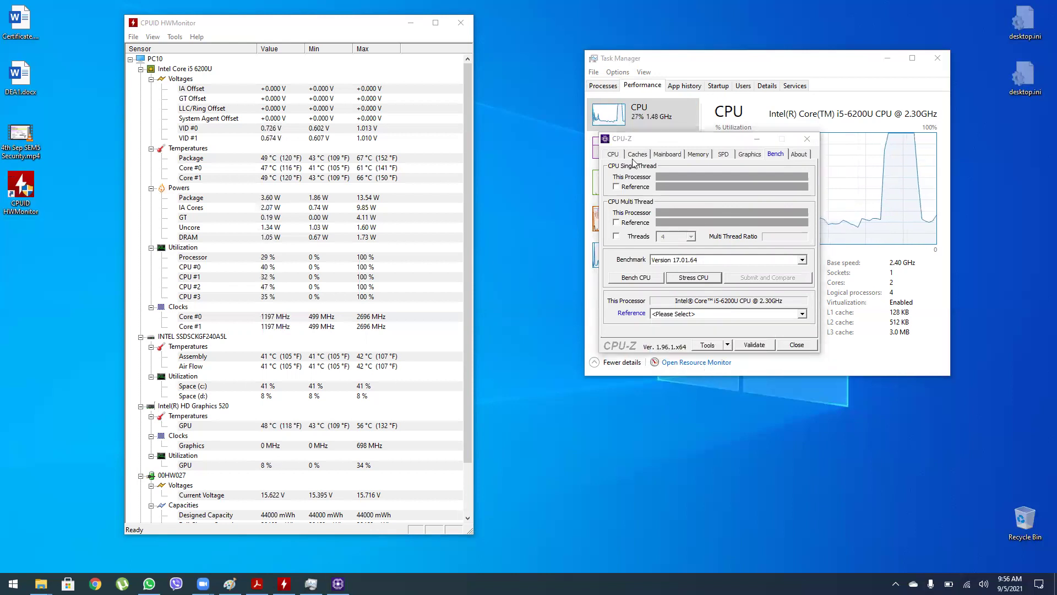
Show the processor details in CPU-Z and move HWMonitor and CPU-Z away from Task Manager's graph.
left_click(613, 154)
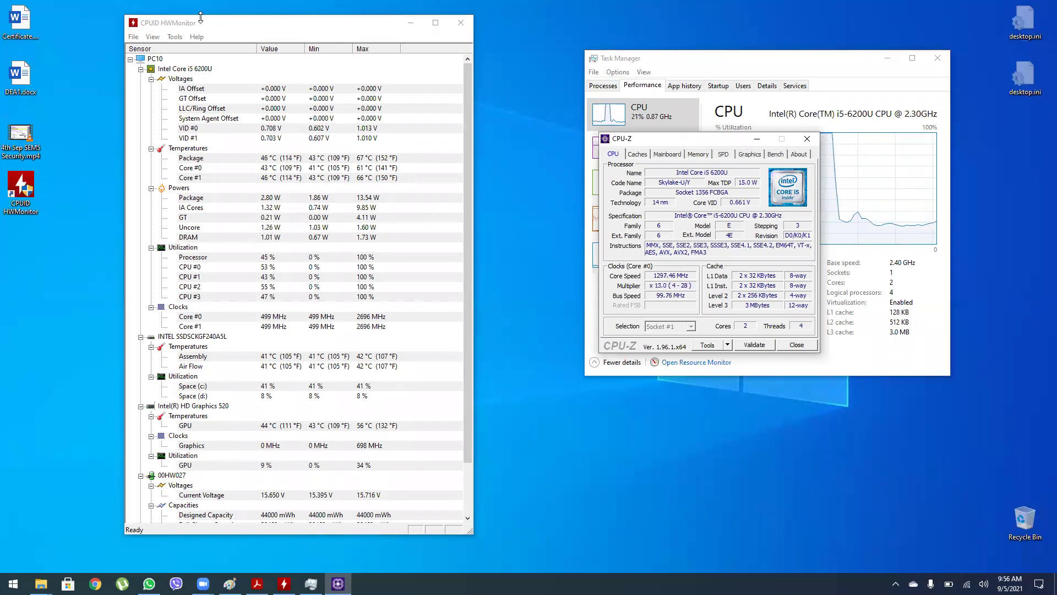
left_click_drag(166, 23, 118, 13)
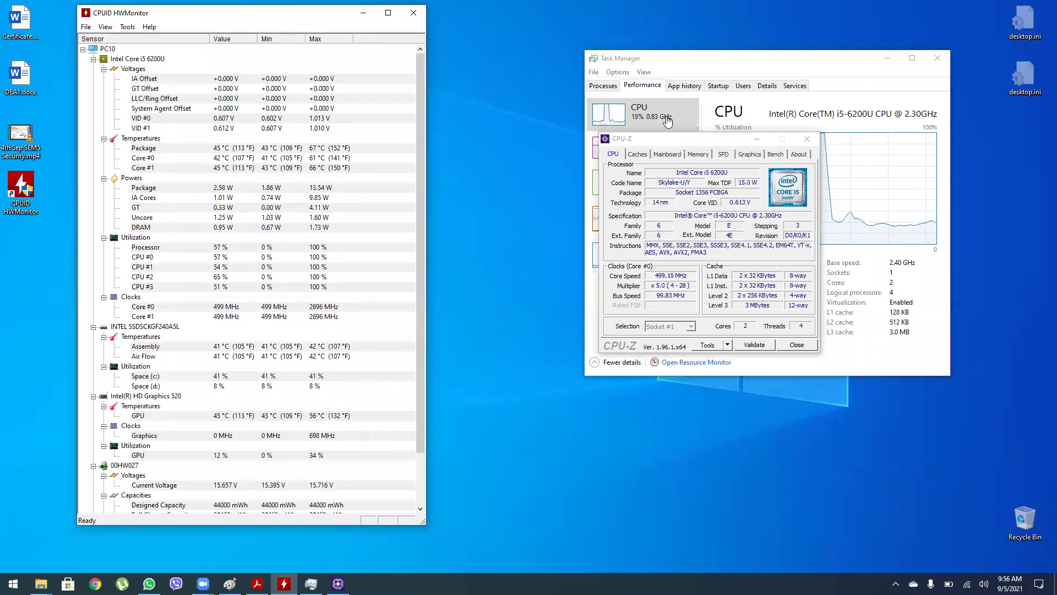
left_click_drag(665, 141, 516, 63)
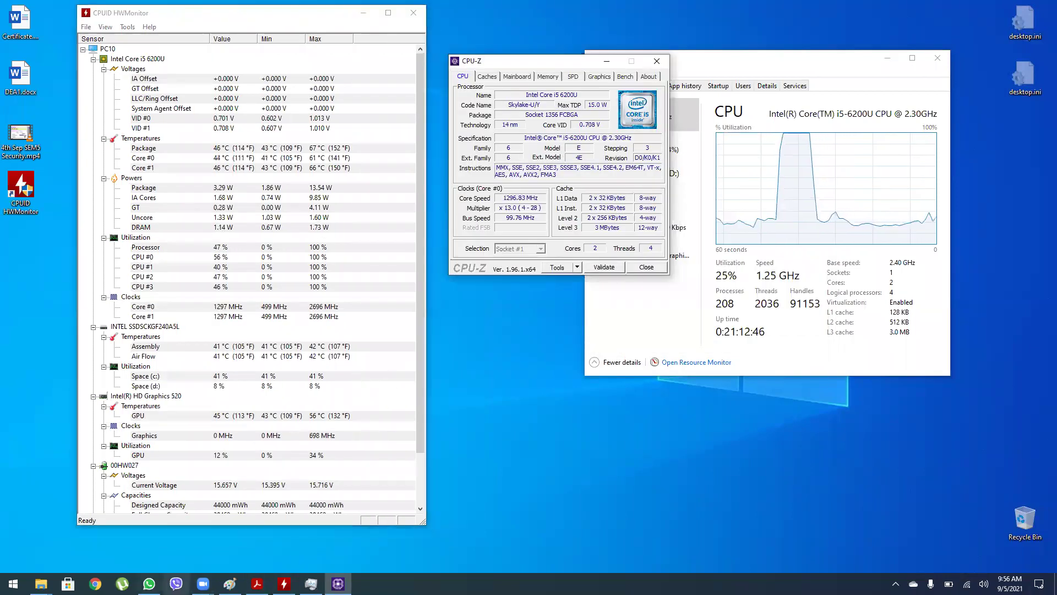
Copy hdsentinel_pro_portable.zip from the HW Tools network folder to the desktop and close the folder.
left_click(41, 583)
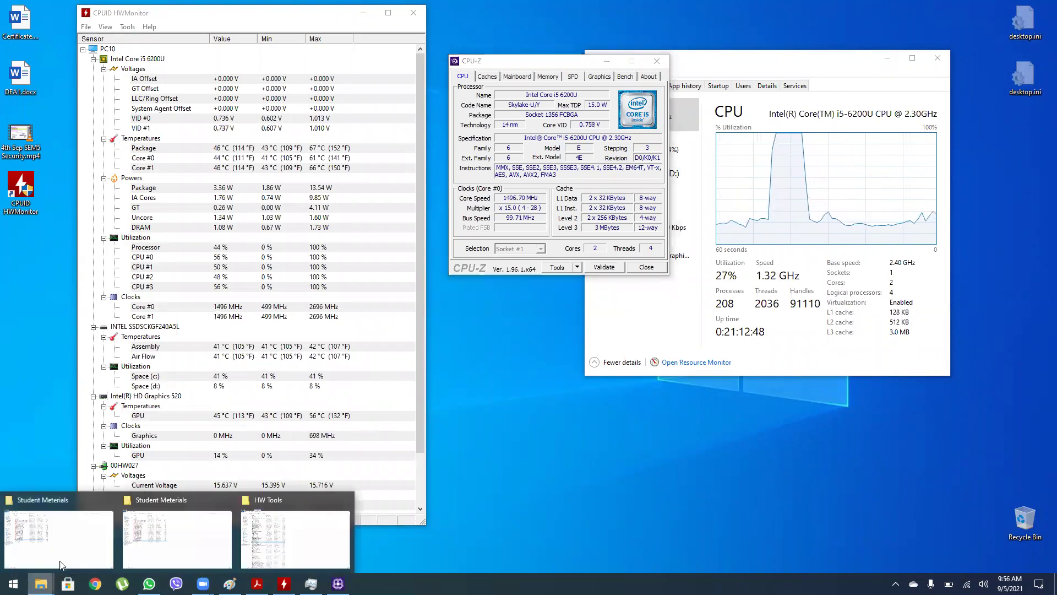
left_click(281, 539)
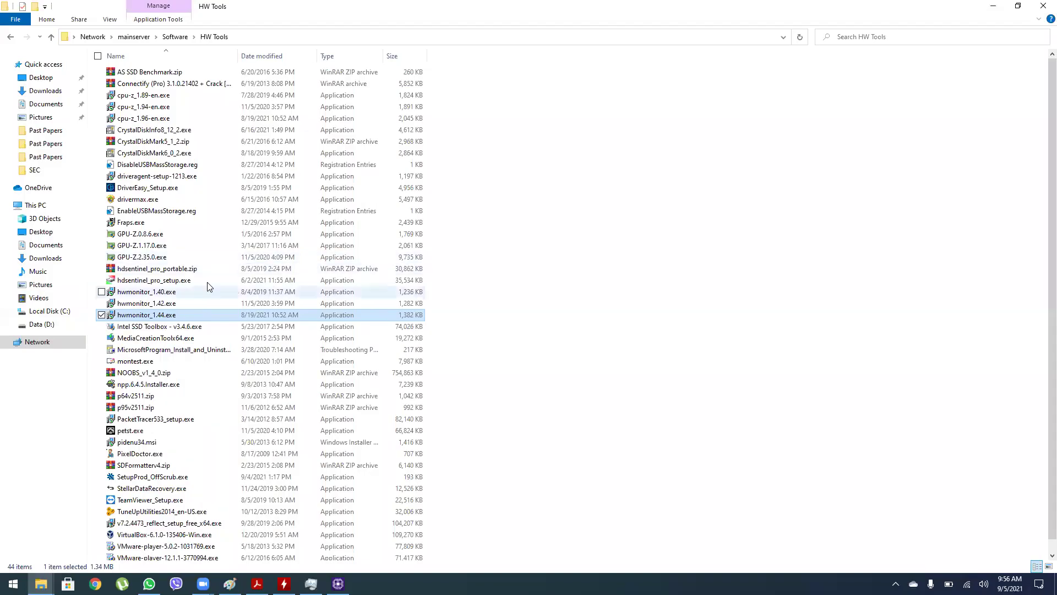
key("h")
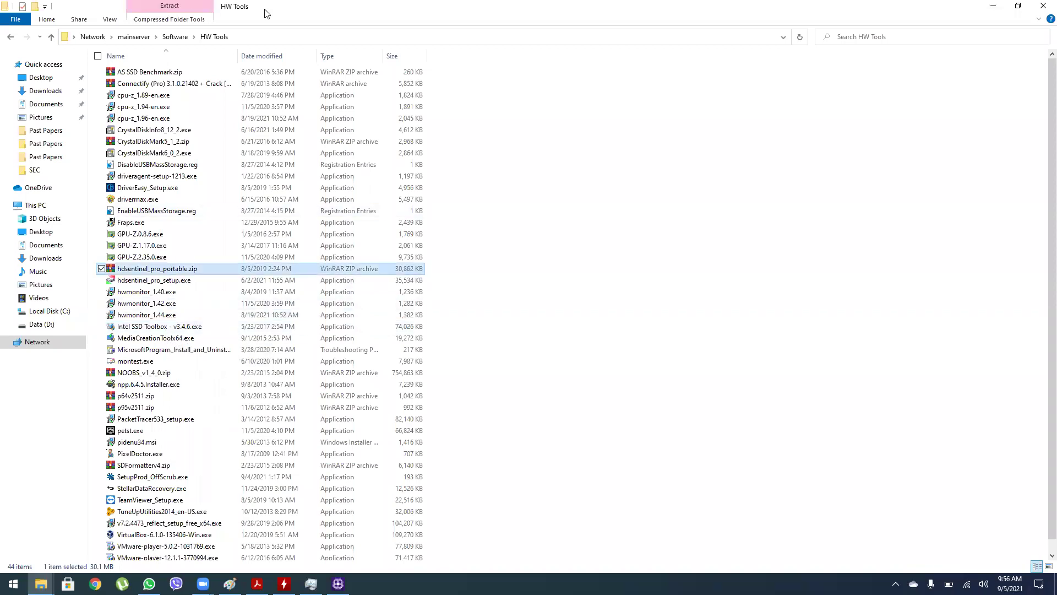
key("super+Down")
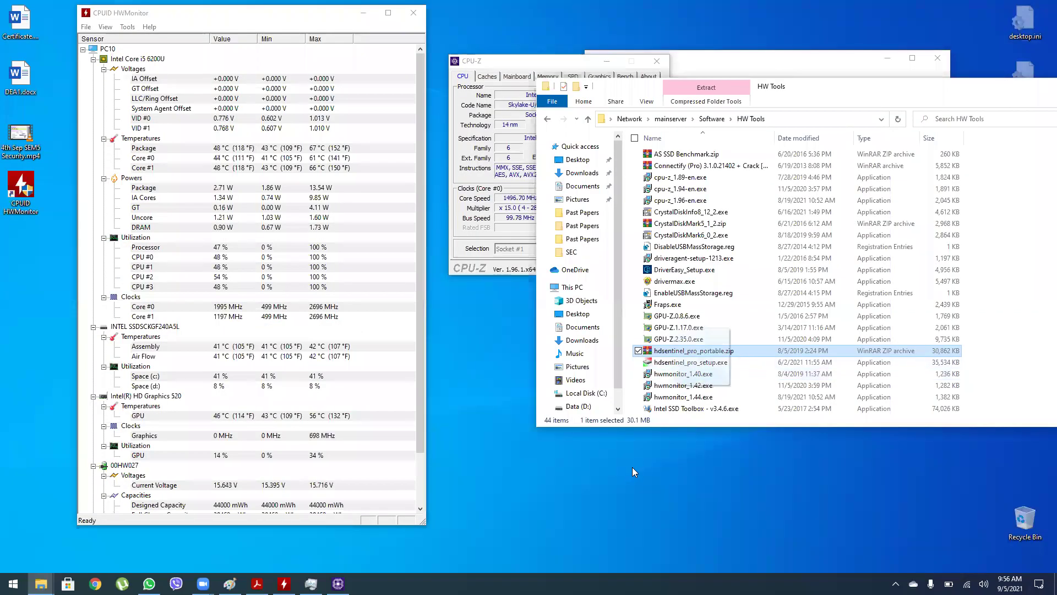
left_click_drag(630, 478, 630, 507)
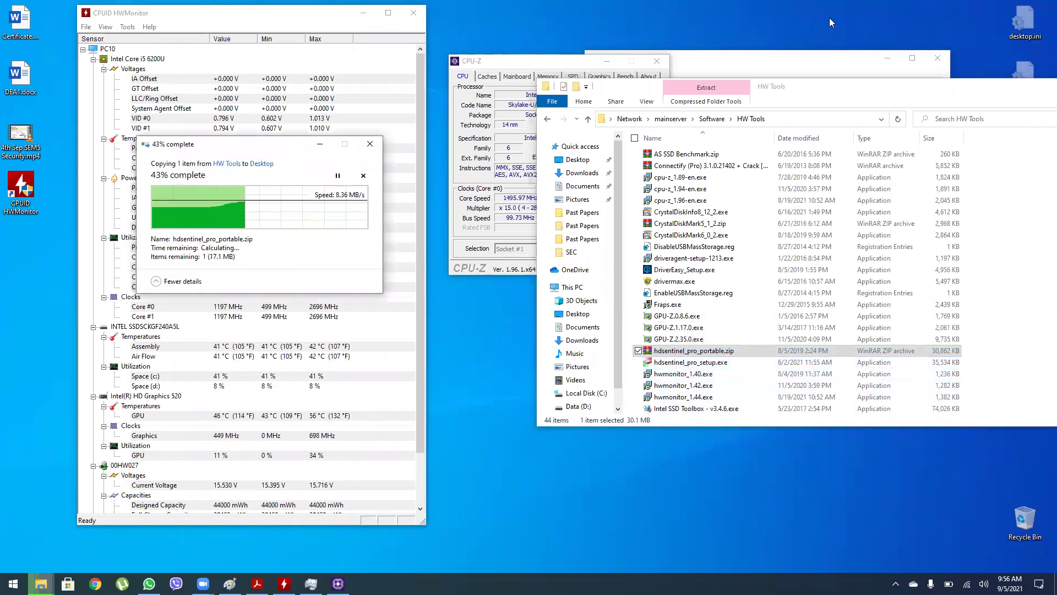
left_click_drag(823, 95, 642, 114)
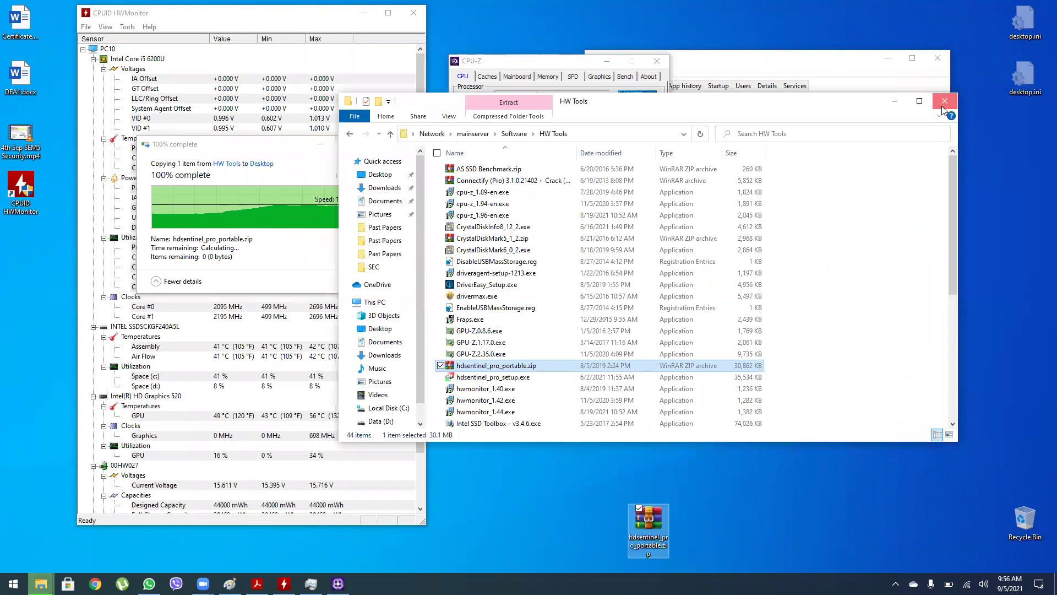
left_click(932, 102)
Extract the archive on the desktop to its own hdsentinel_pro_portable folder and open that folder.
right_click(648, 522)
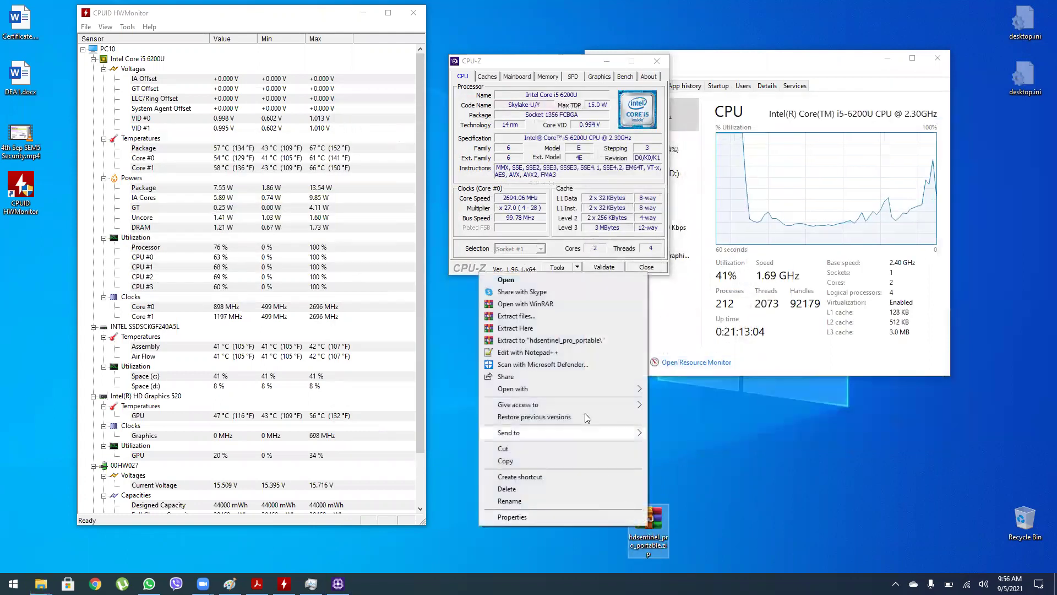
left_click(573, 340)
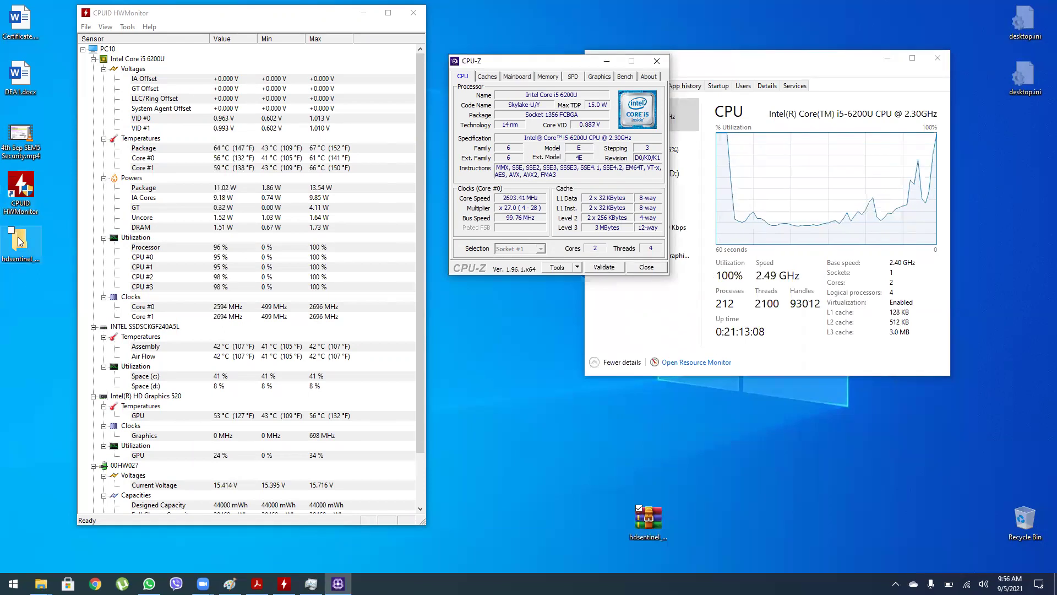
double_click(19, 240)
Find HDSentinel.exe among the extracted files and launch it.
left_click(528, 275)
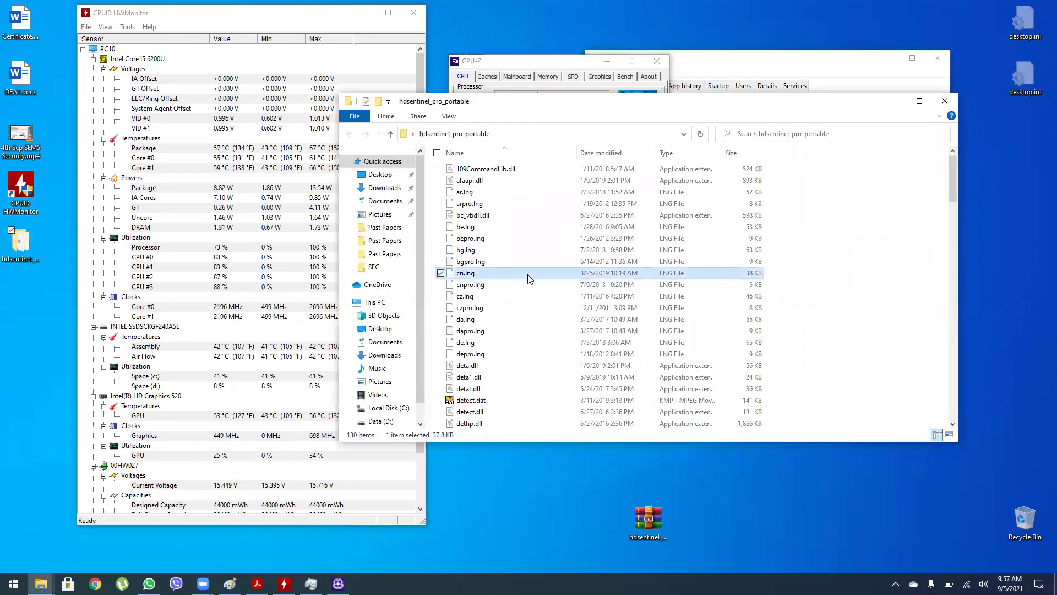
scroll(529, 276, "down", 15)
left_click(531, 274)
scroll(486, 352, "down", 10)
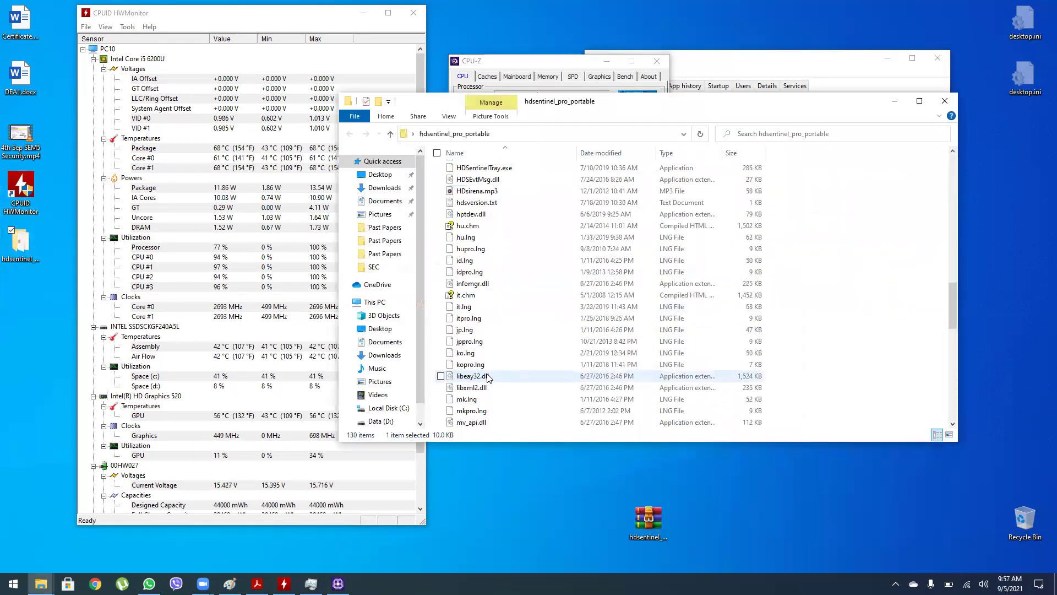
scroll(486, 352, "up", 12)
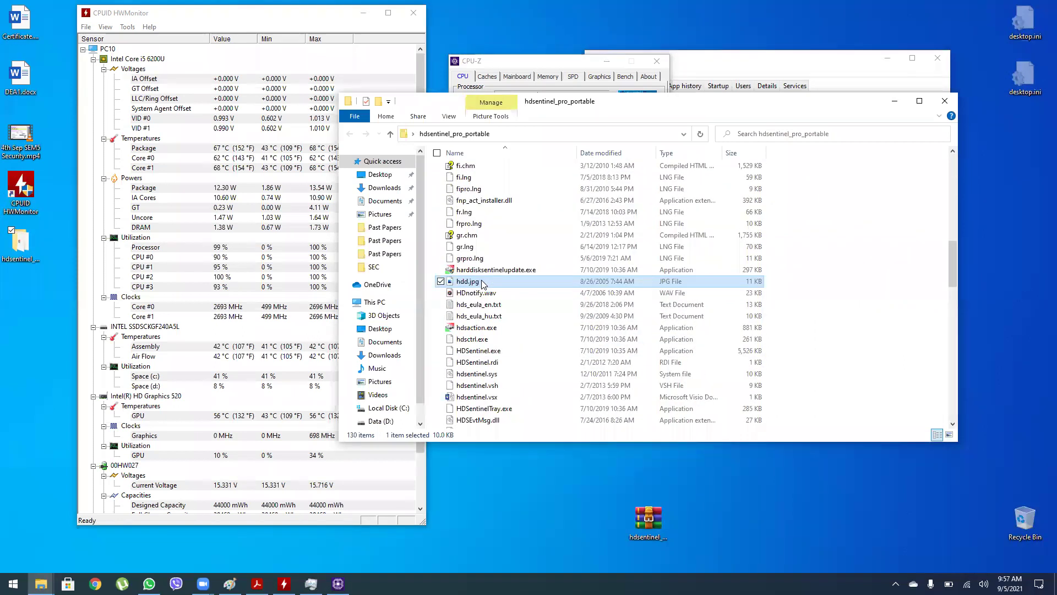
double_click(484, 350)
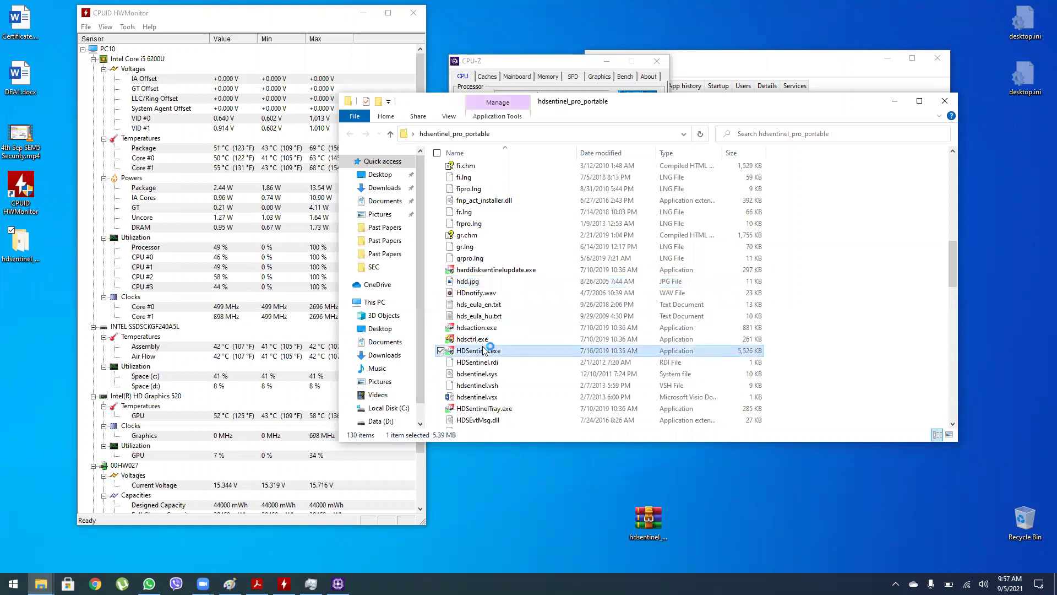
Close the extracted folder and Task Manager, and move the HWMonitor and CPU-Z windows aside.
left_click(942, 101)
left_click(939, 57)
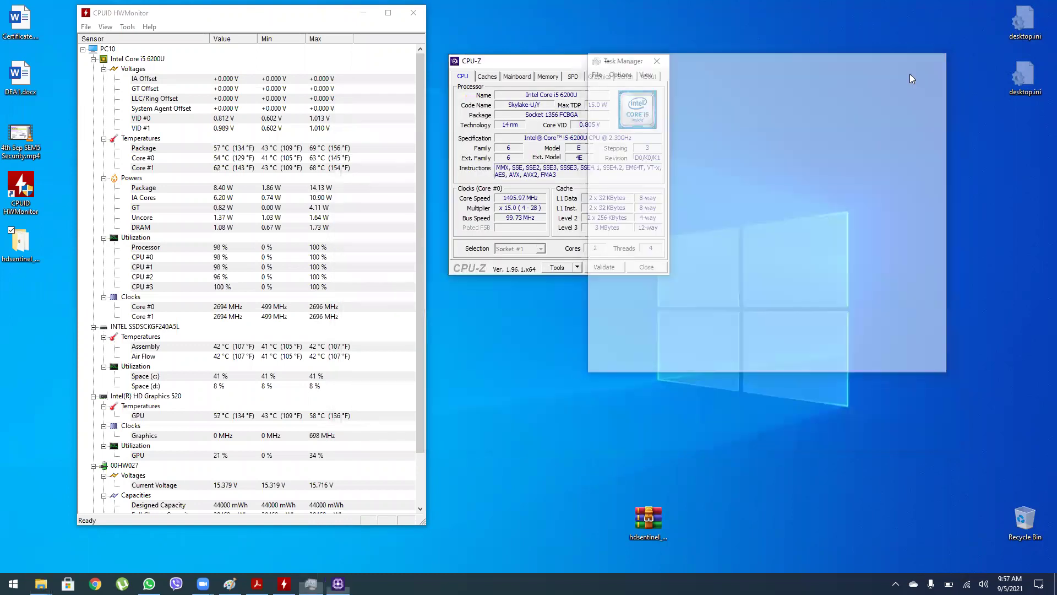
left_click(156, 17)
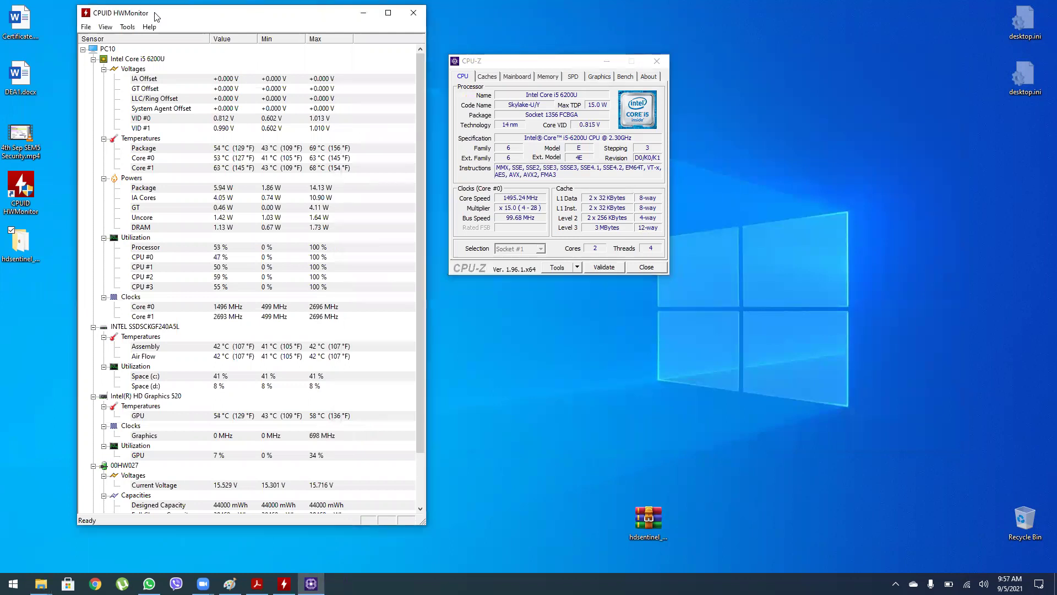
left_click_drag(157, 16, 92, 15)
left_click(511, 62)
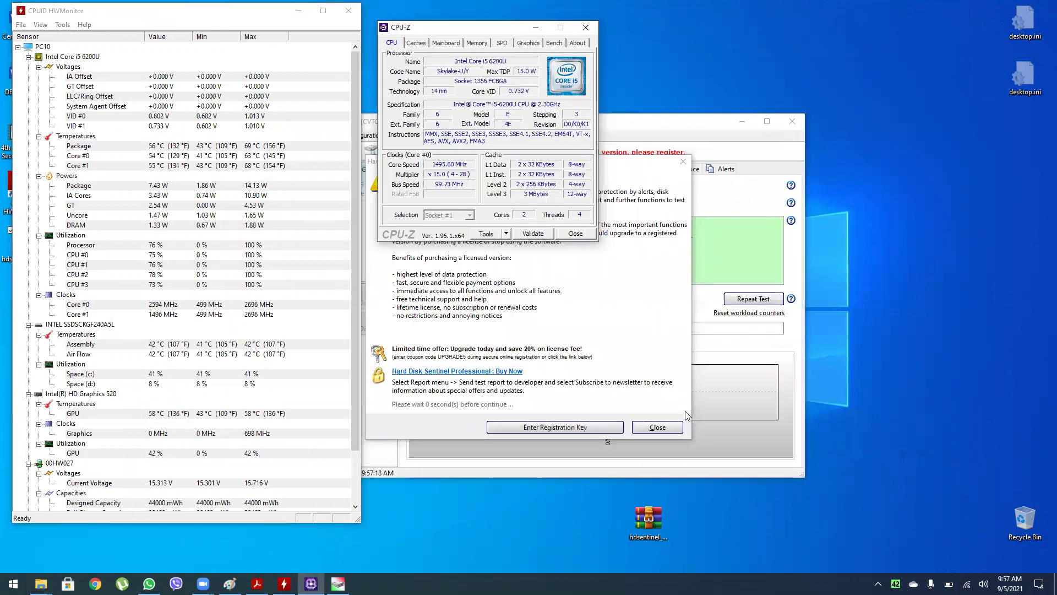
Dismiss Hard Disk Sentinel's registration notice, move its window aside and examine the SSD's performance and health overview.
left_click(671, 429)
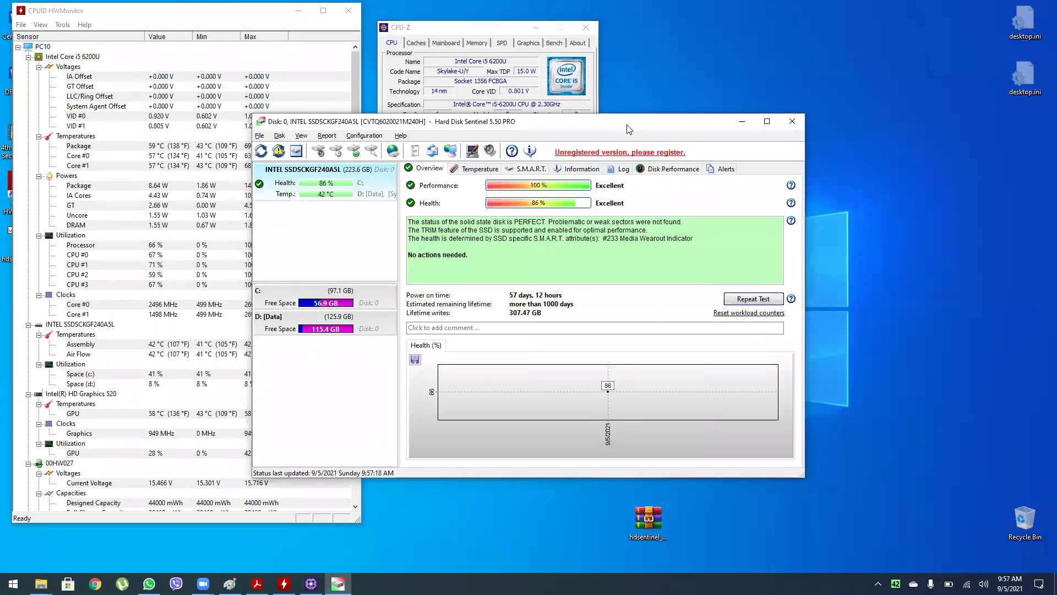
left_click_drag(627, 129, 763, 137)
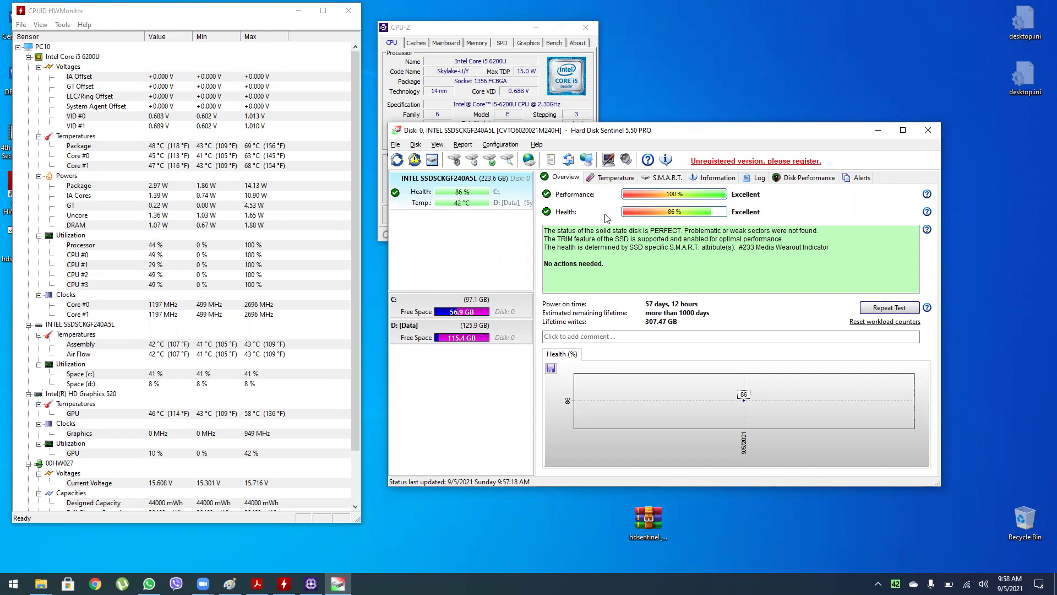
mouse_move(664, 211)
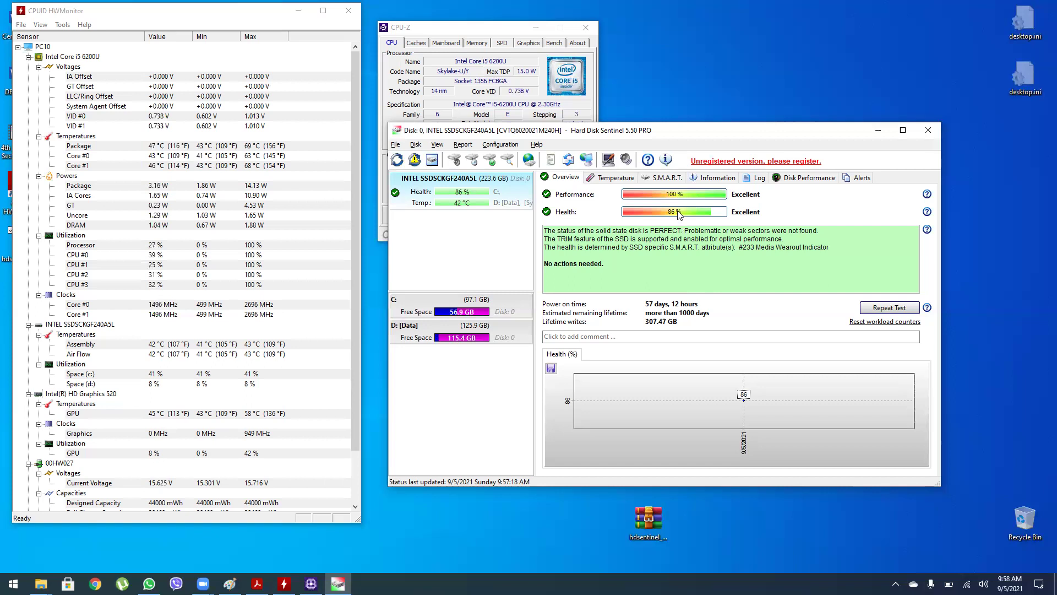
mouse_move(674, 215)
Close Hard Disk Sentinel, CPU-Z and HWMonitor, and exit the Hard Disk Sentinel process still running in the background.
left_click(938, 130)
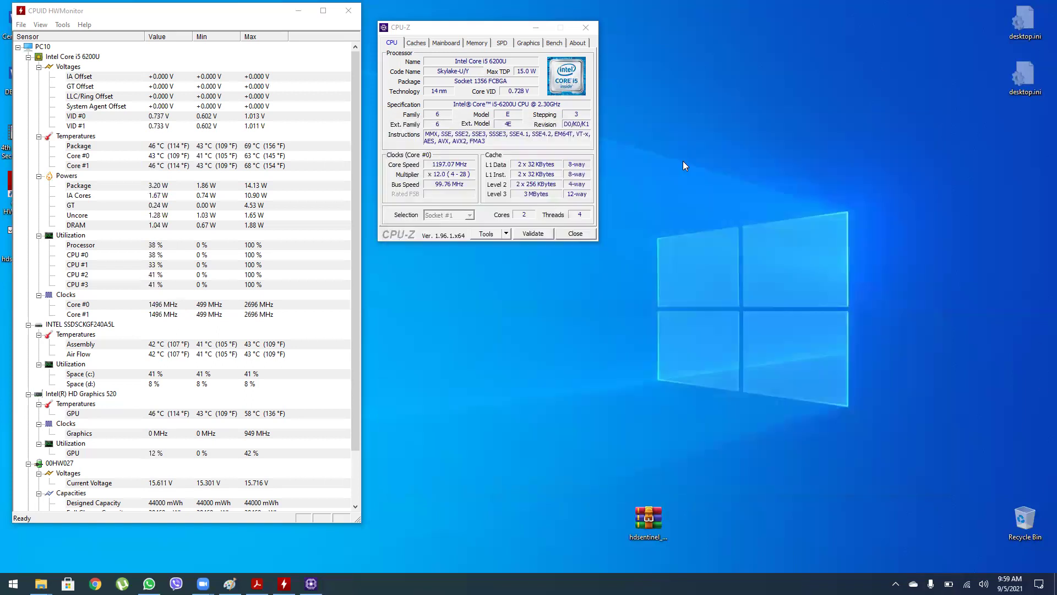
left_click(586, 27)
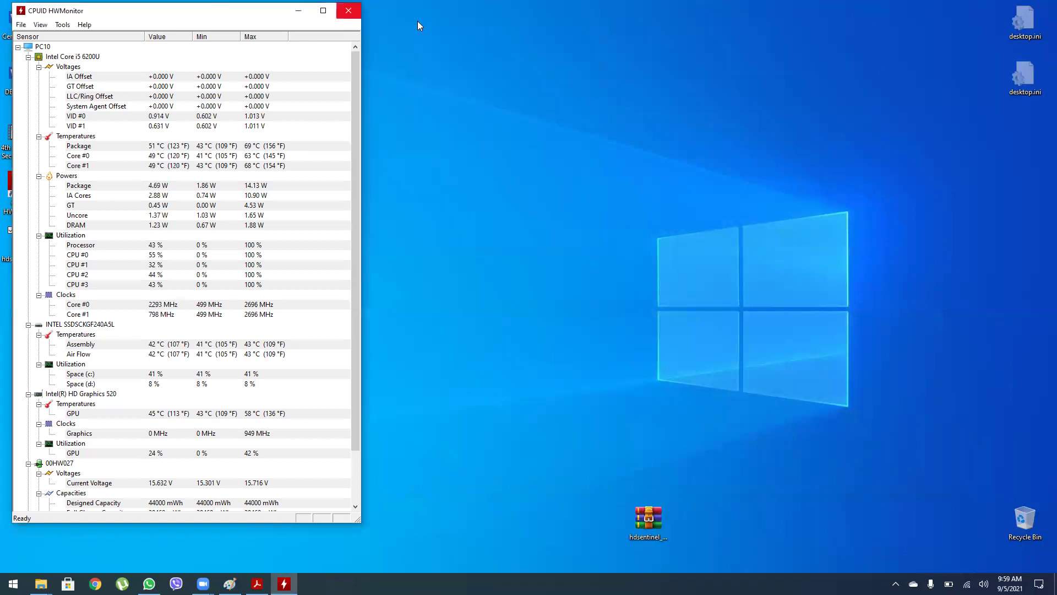
key("alt+F4")
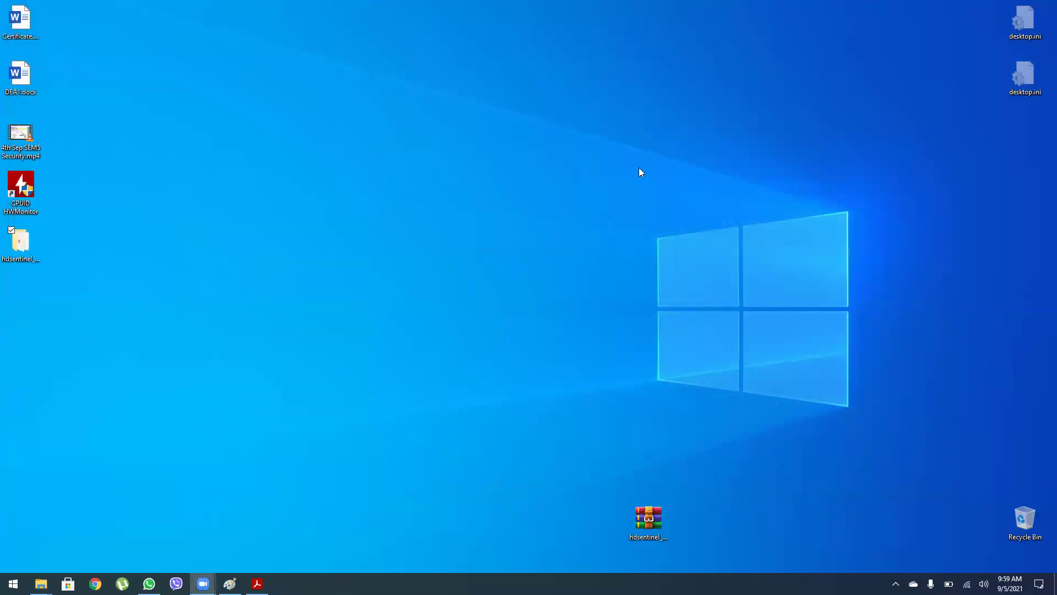
left_click(895, 583)
right_click(874, 561)
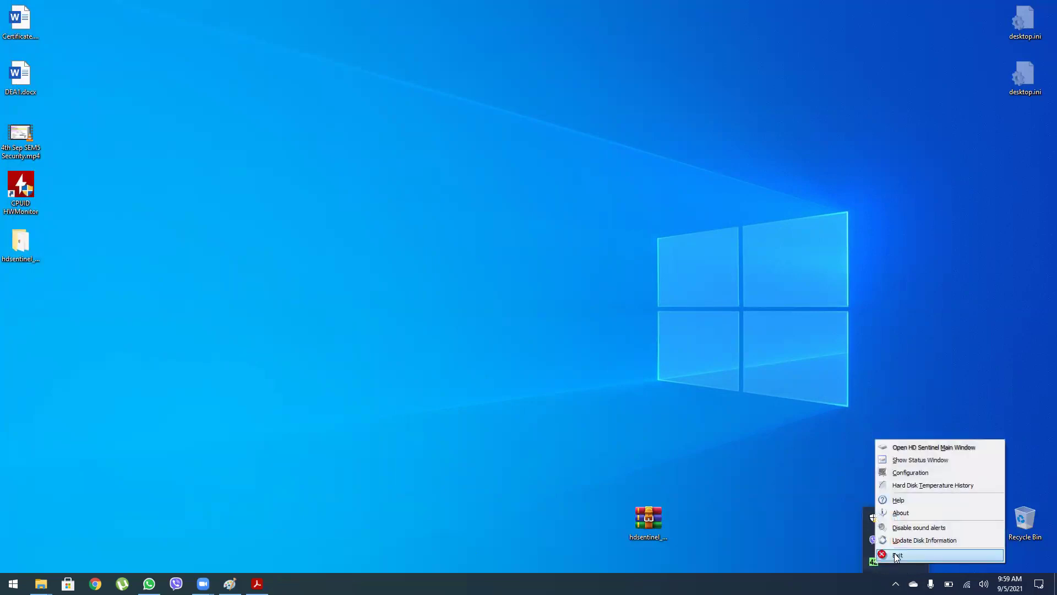
left_click(896, 556)
Permanently delete the HWMonitor shortcut, the hdsentinel_pro_portable folder and its zip archive from the desktop.
left_click_drag(706, 536, 28, 197)
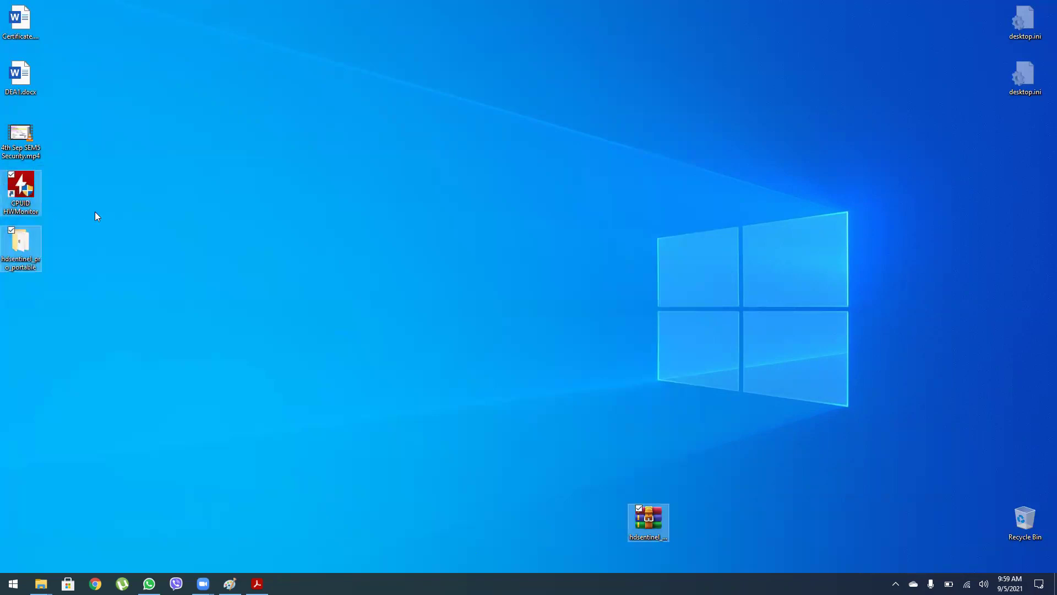
key("shift+Delete")
left_click(567, 300)
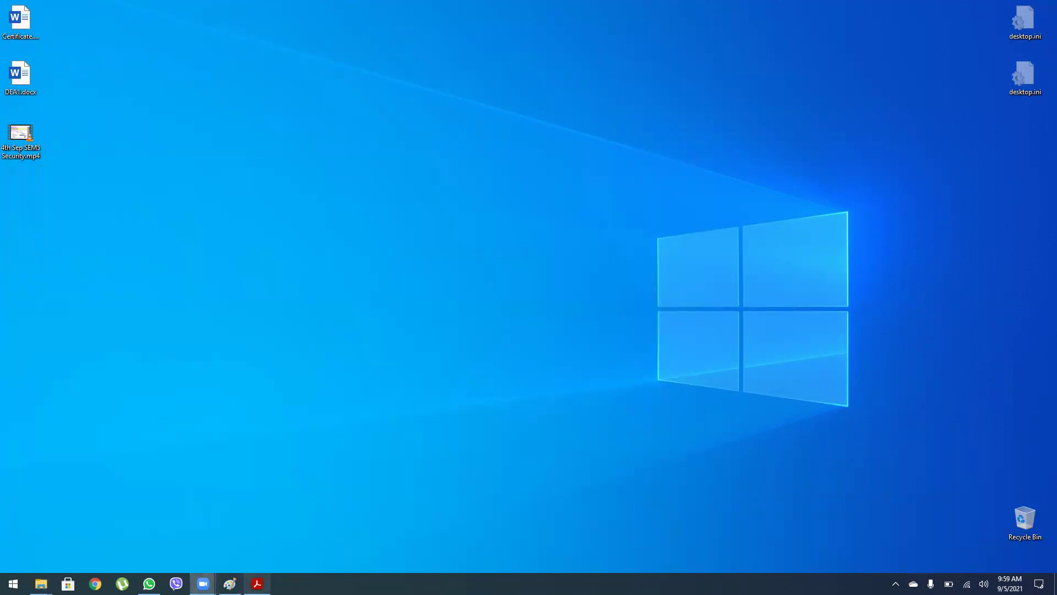
Switch to IT1204_Section10.pdf in Adobe Acrobat Reader and read section 10.1.1.2 Advanced tools with its list of tools.
left_click(257, 584)
scroll(252, 247, "down", 8)
scroll(253, 246, "down", 15)
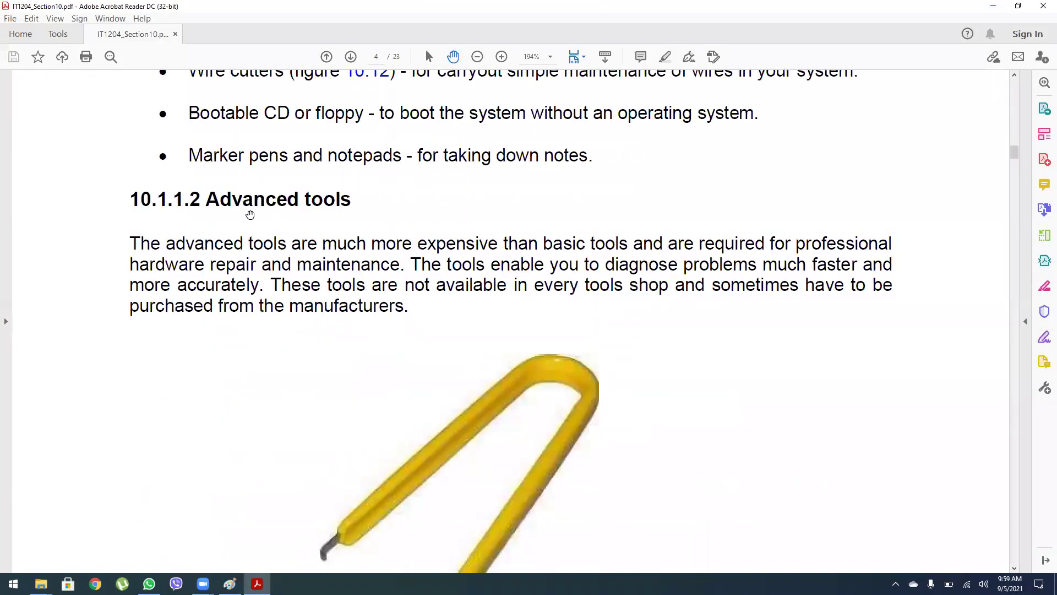
scroll(254, 221, "down", 6)
scroll(284, 350, "up", 5)
scroll(268, 301, "down", 7)
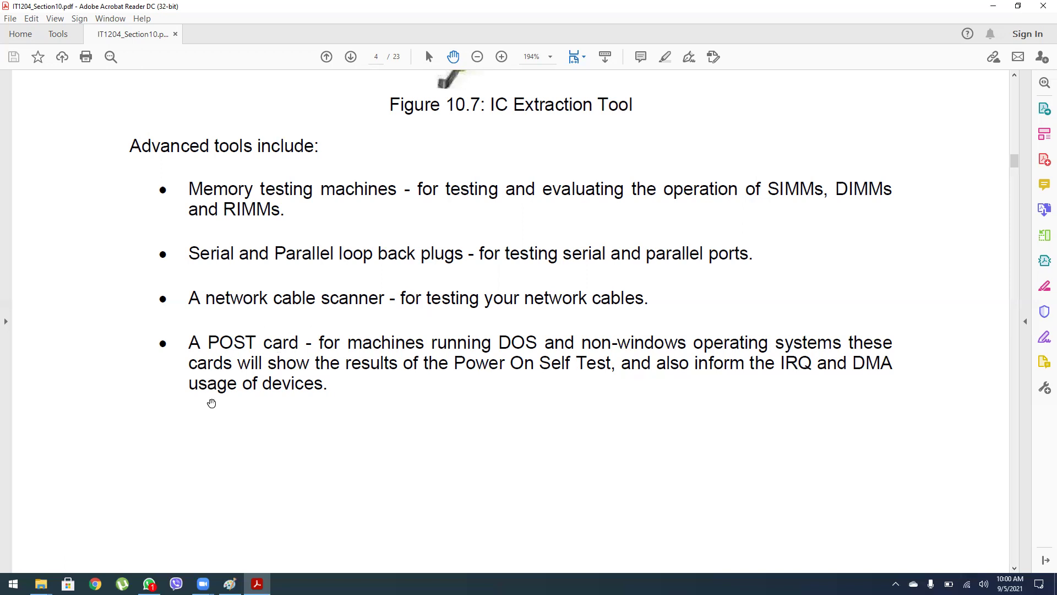
Read section 10.1.2 Safety and look at the multimeter picture below it.
scroll(246, 377, "down", 3)
scroll(247, 378, "down", 7)
scroll(250, 383, "down", 1)
scroll(270, 377, "down", 2)
scroll(436, 338, "up", 3)
scroll(446, 198, "down", 3)
scroll(455, 267, "down", 2)
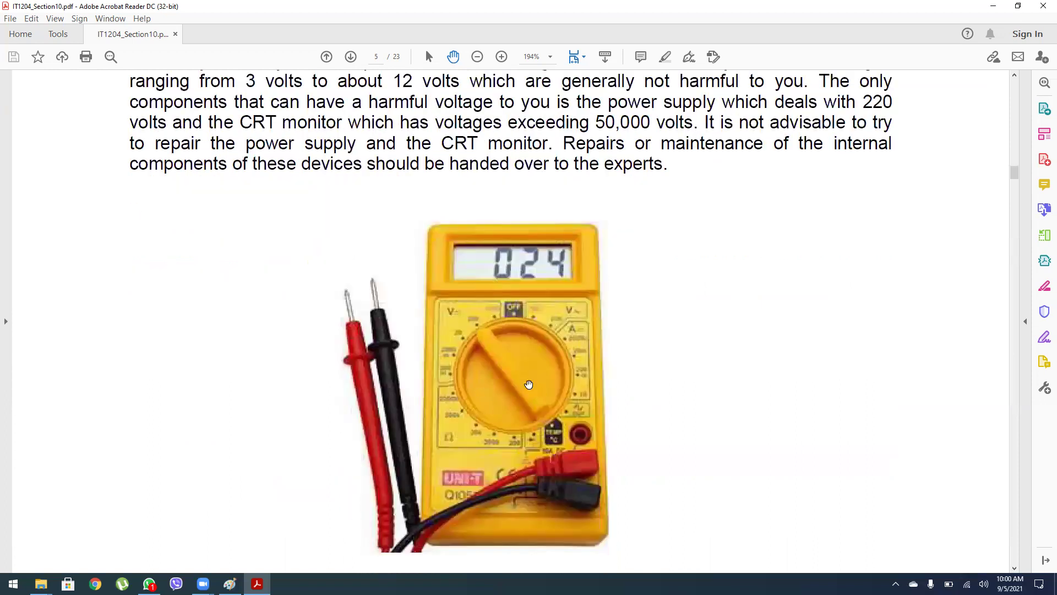
scroll(465, 311, "up", 6)
scroll(330, 242, "down", 3)
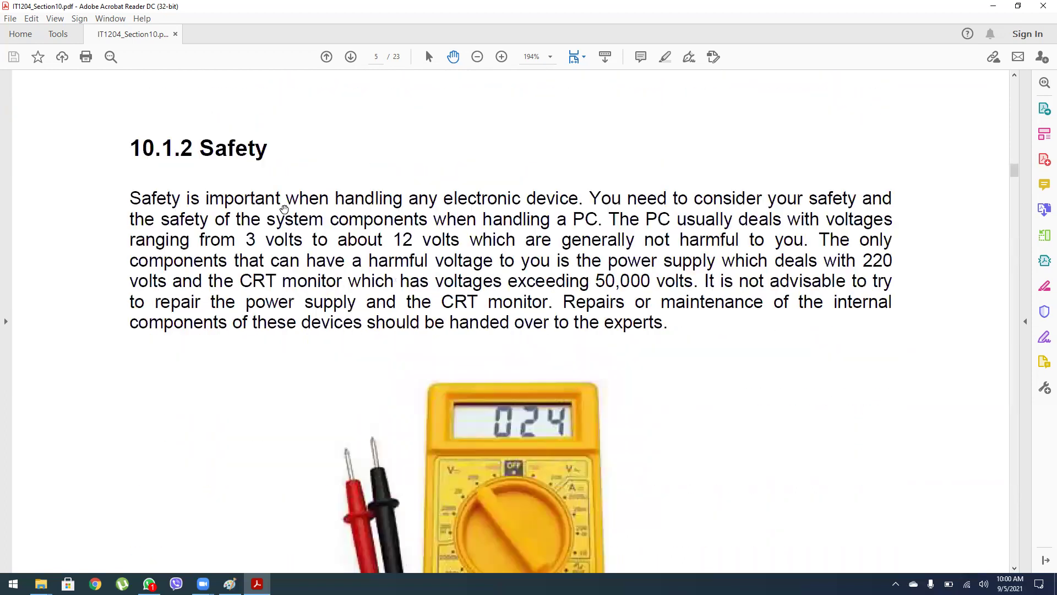